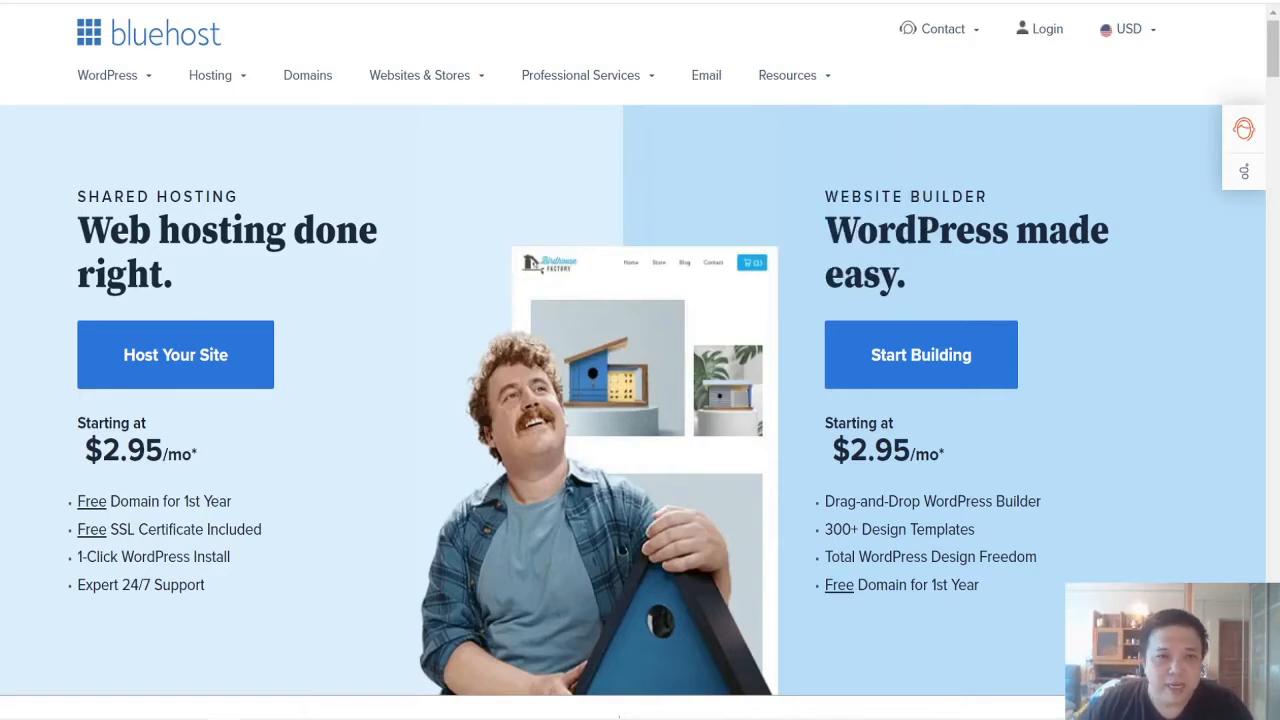
Step: Choose the Basic shared hosting plan at $2.95 per month on the 12-month term
click(178, 375)
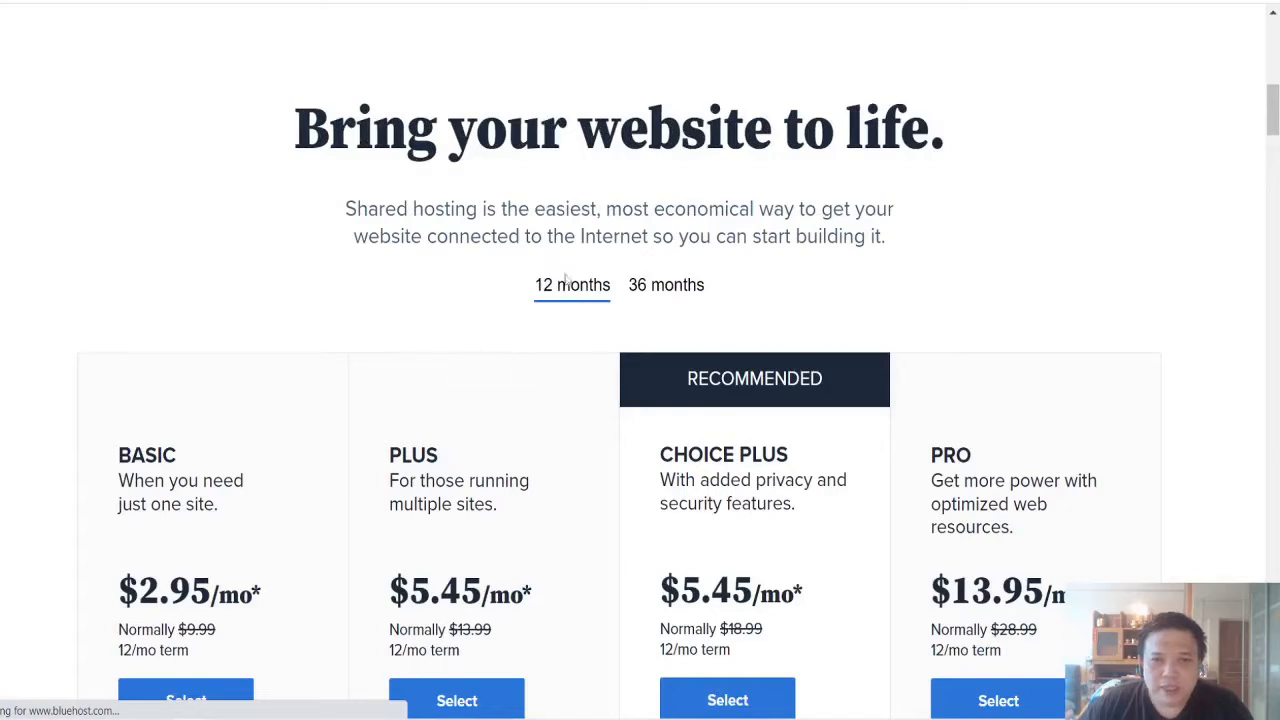
scroll(470, 272, down, 2)
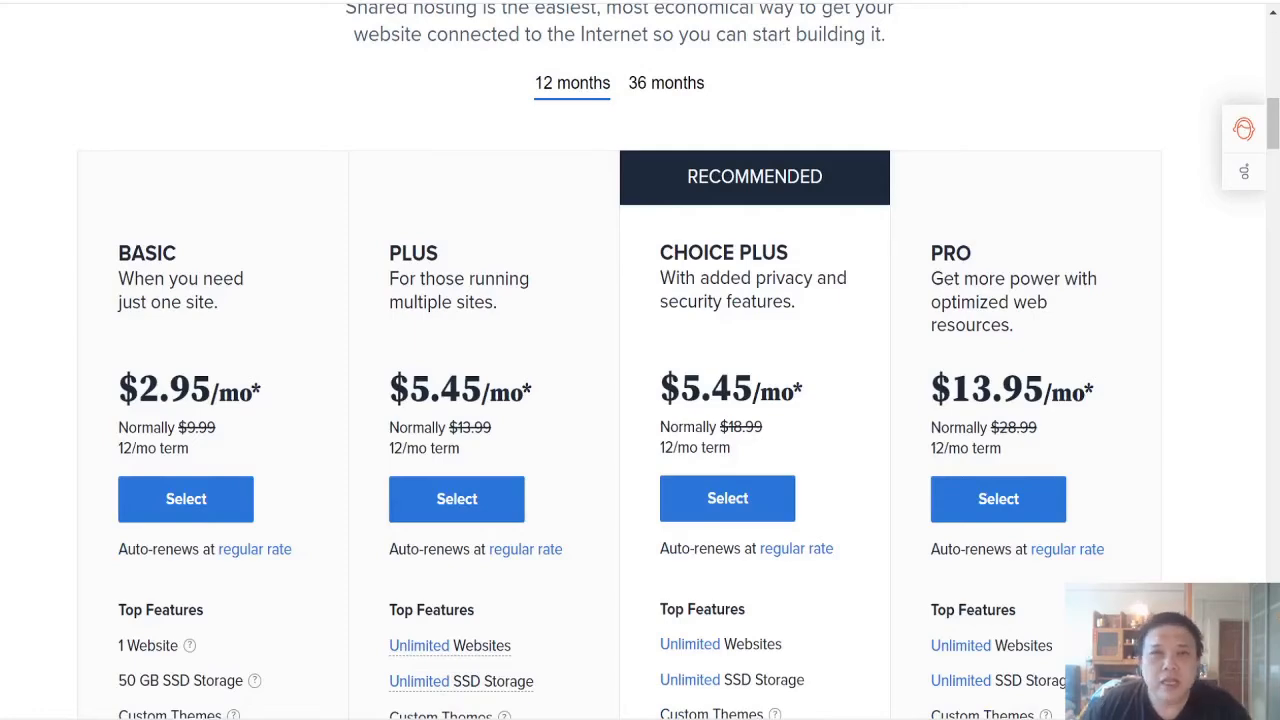
scroll(330, 362, down, 3)
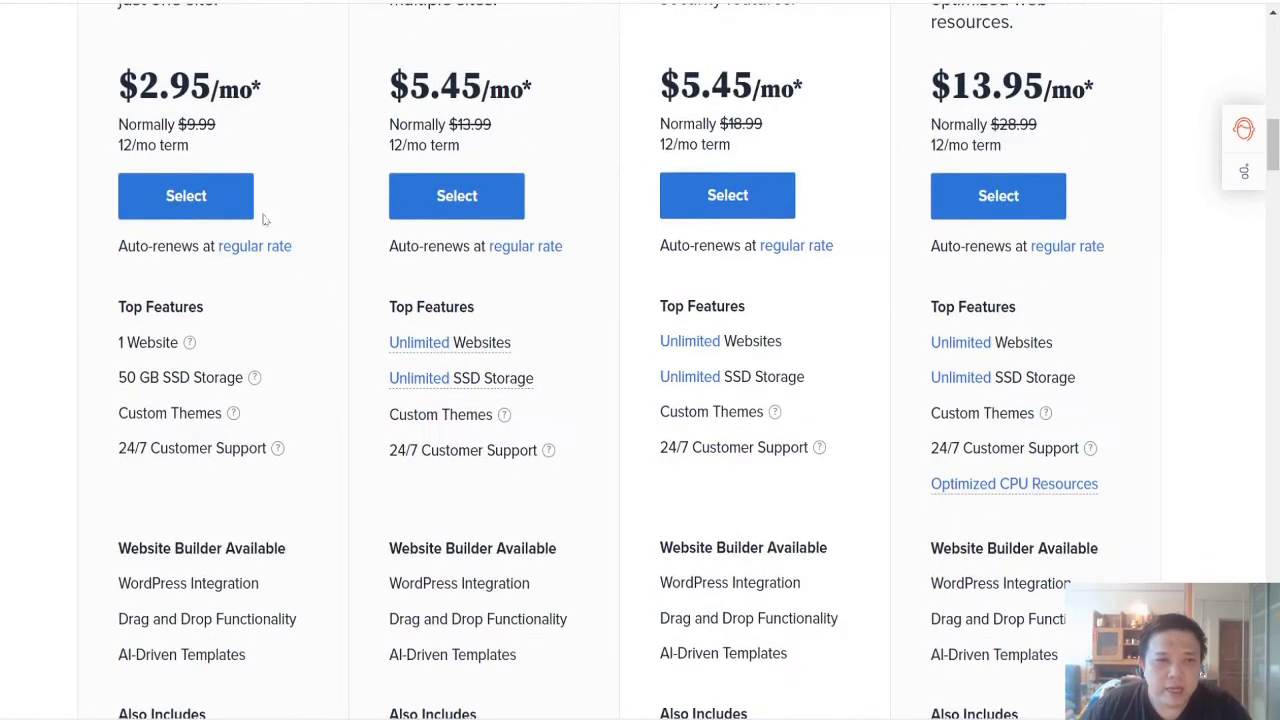
click(207, 194)
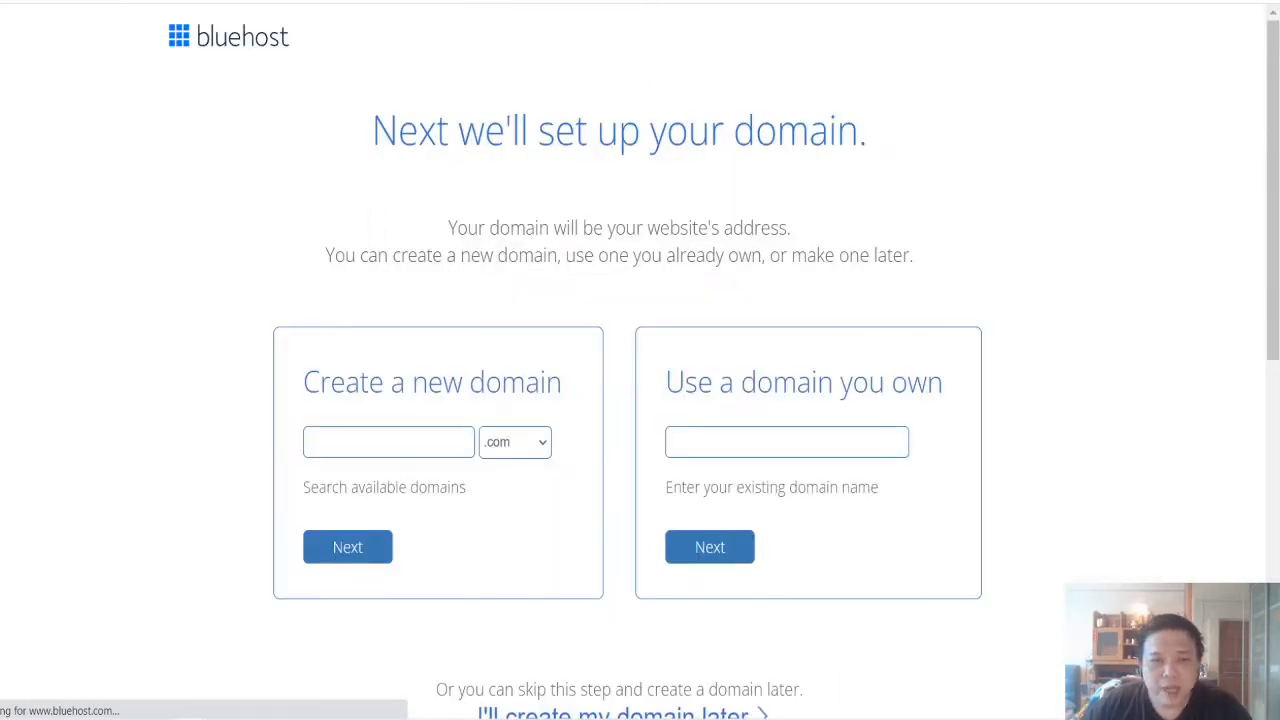
Step: Enter workfromhome4yourself with the .com extension as the new domain and continue to account creation
click(388, 442)
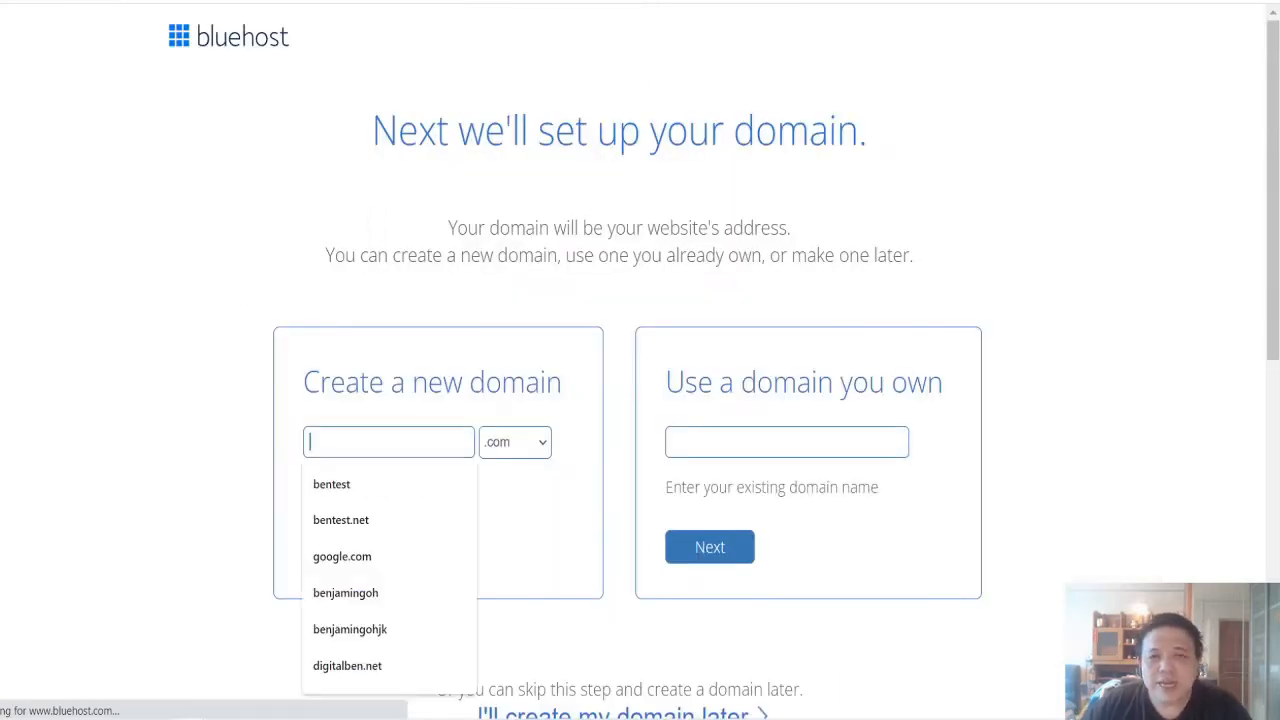
click(520, 456)
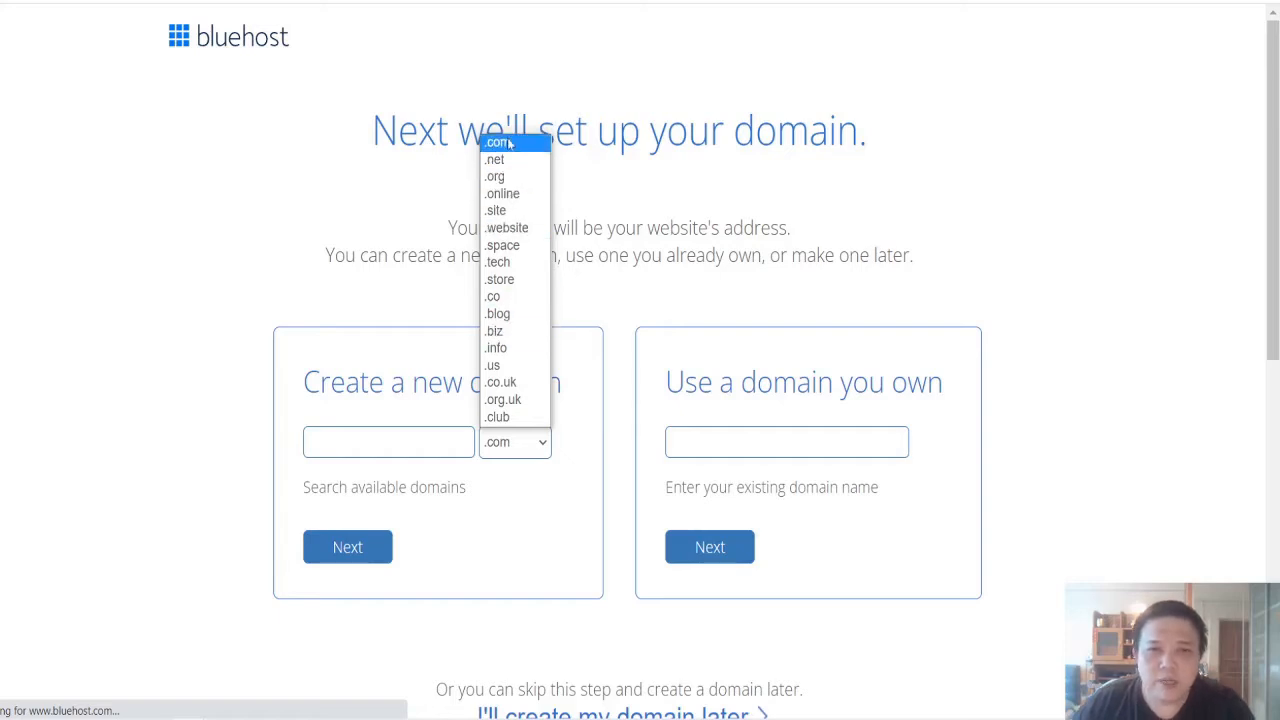
click(511, 146)
click(340, 446)
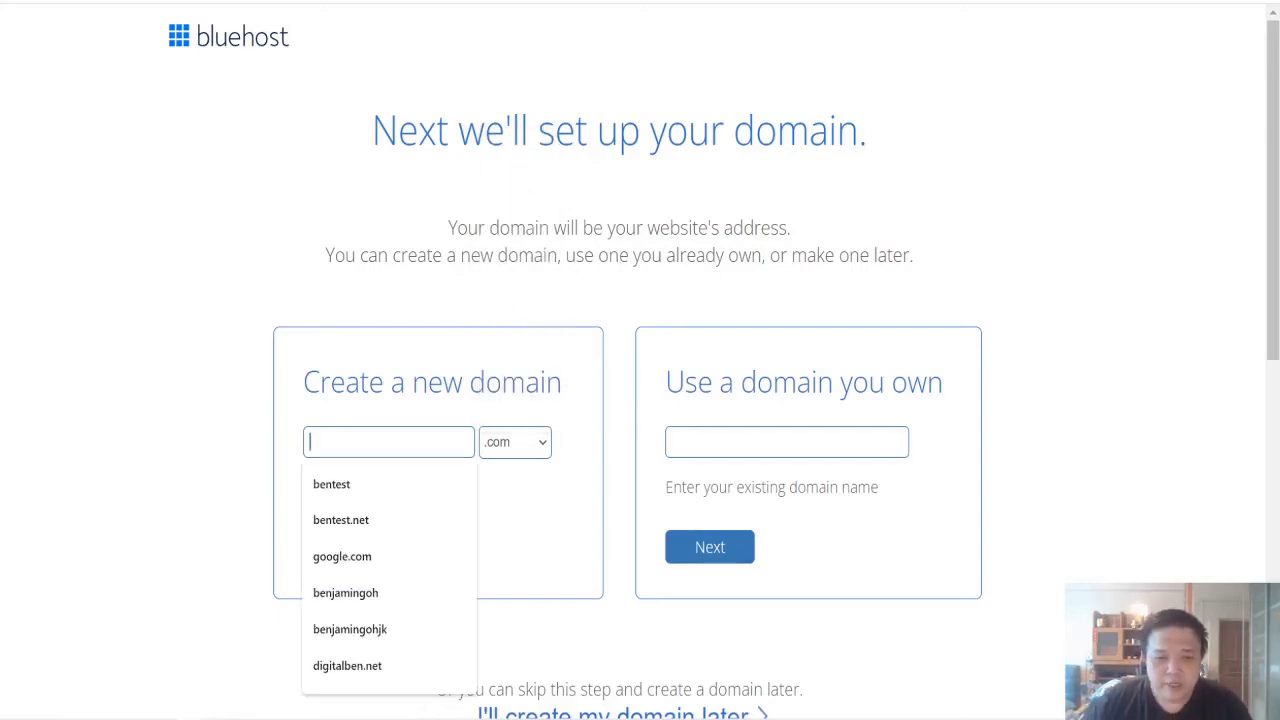
text(WORK)
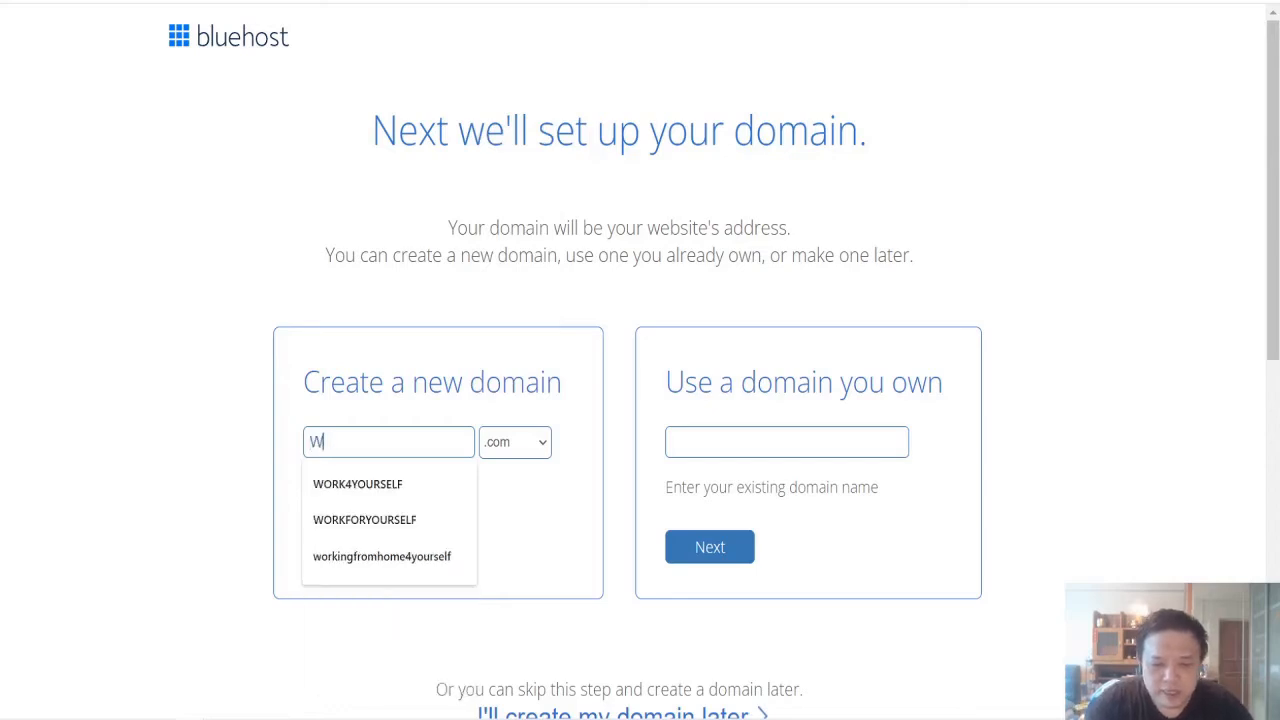
key(BackSpace)
key(BackSpace)
key(BackSpace)
key(BackSpace)
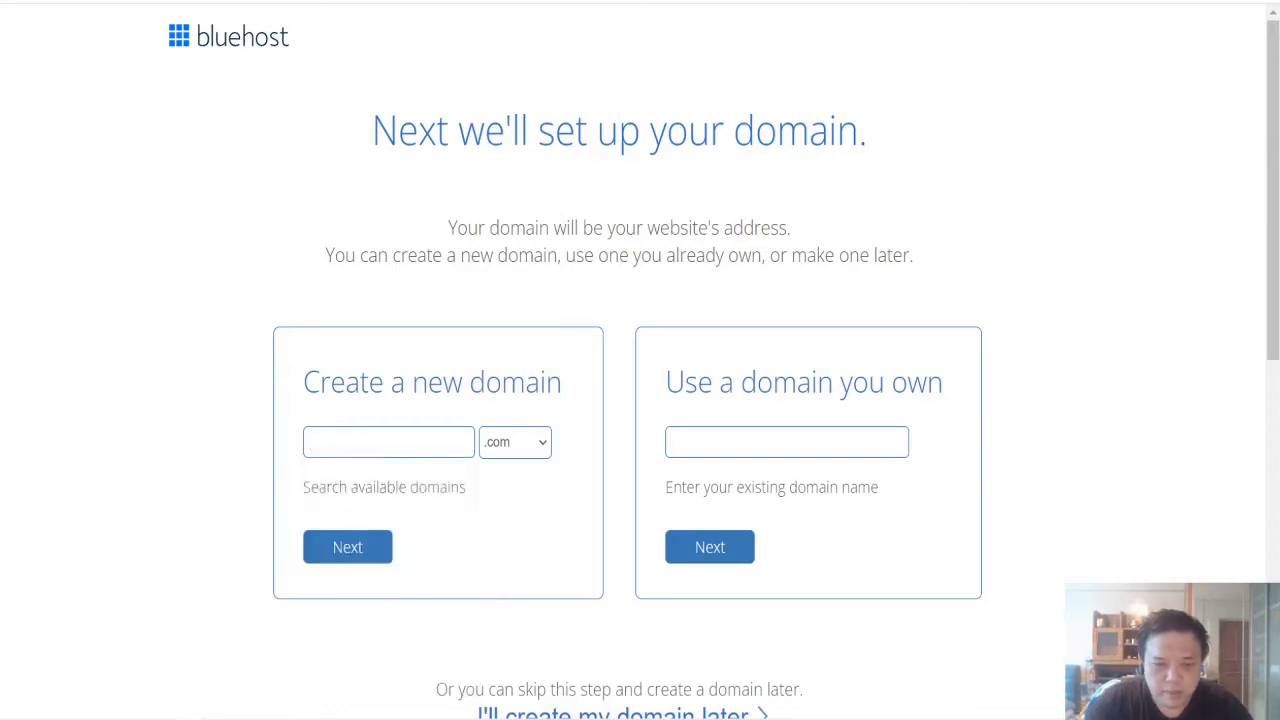
text(workfrom)
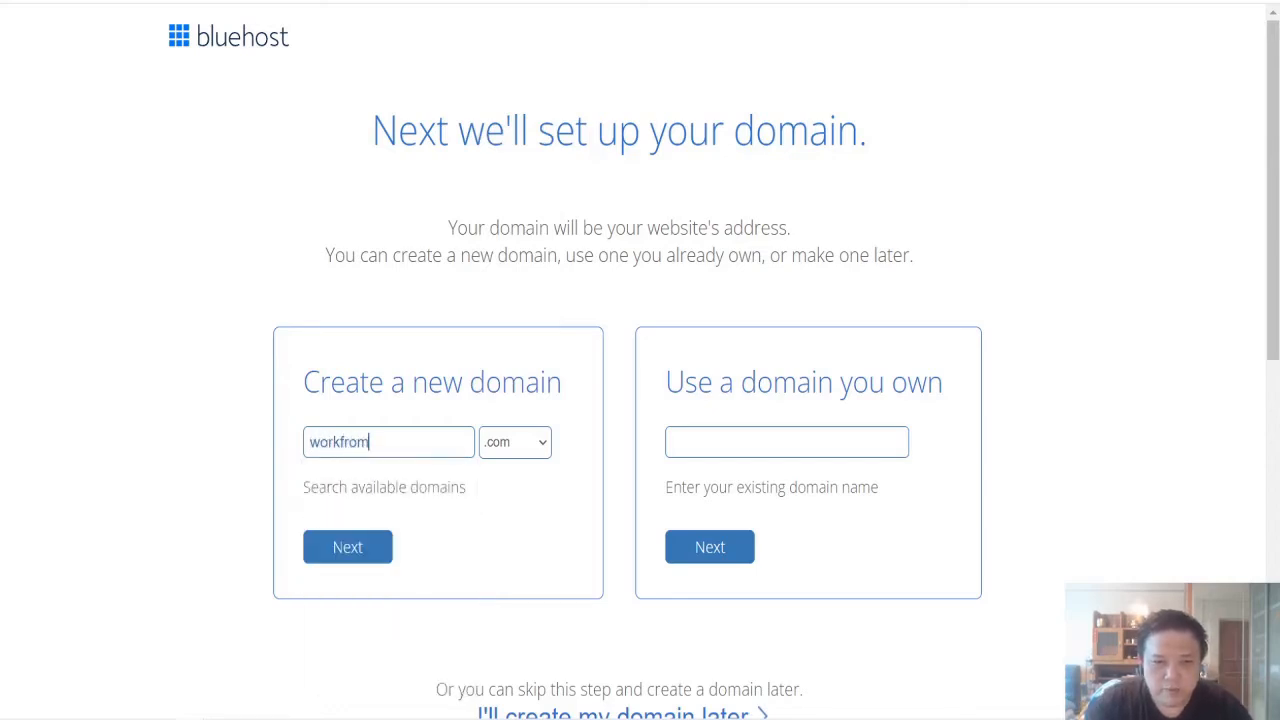
text(home4you)
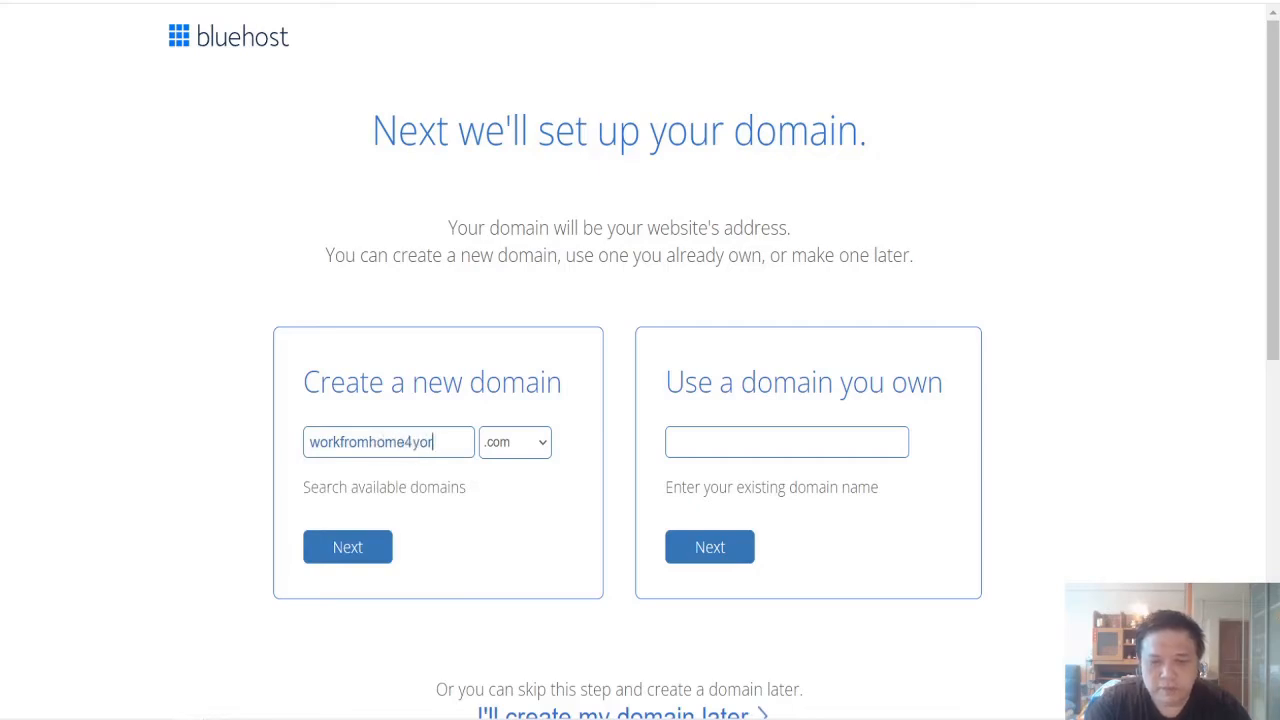
key(BackSpace)
text(urself)
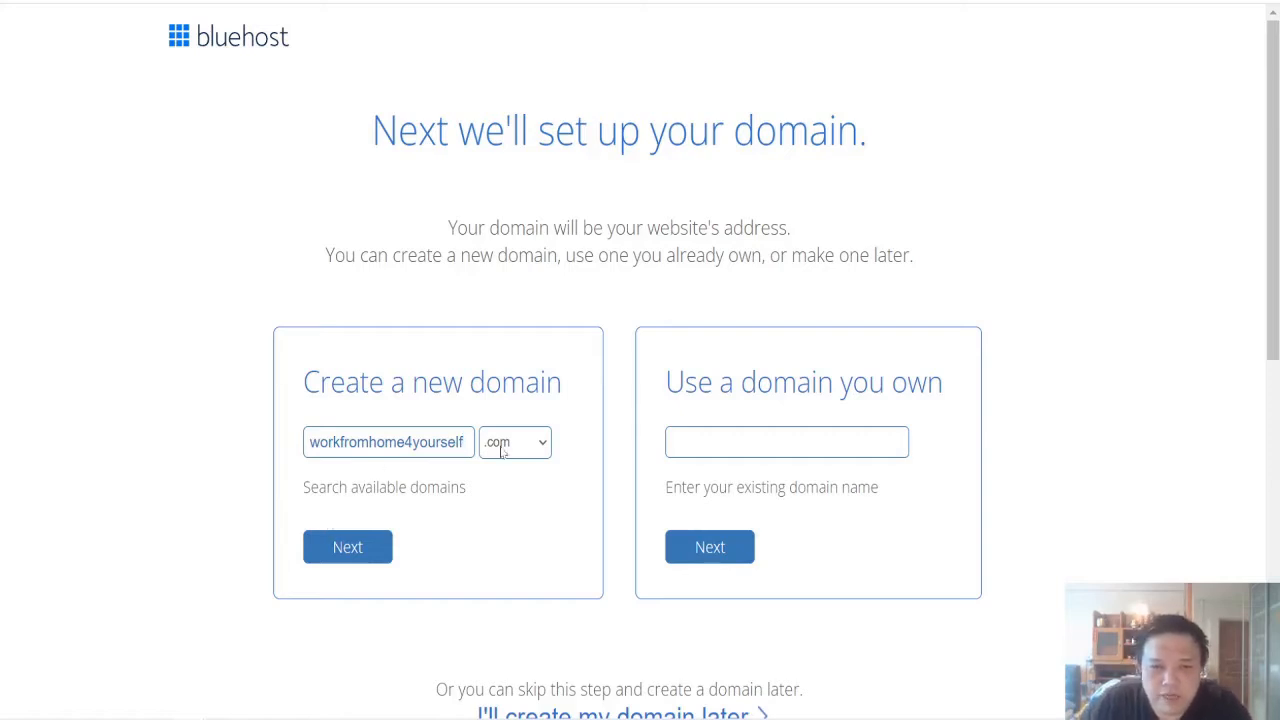
click(354, 544)
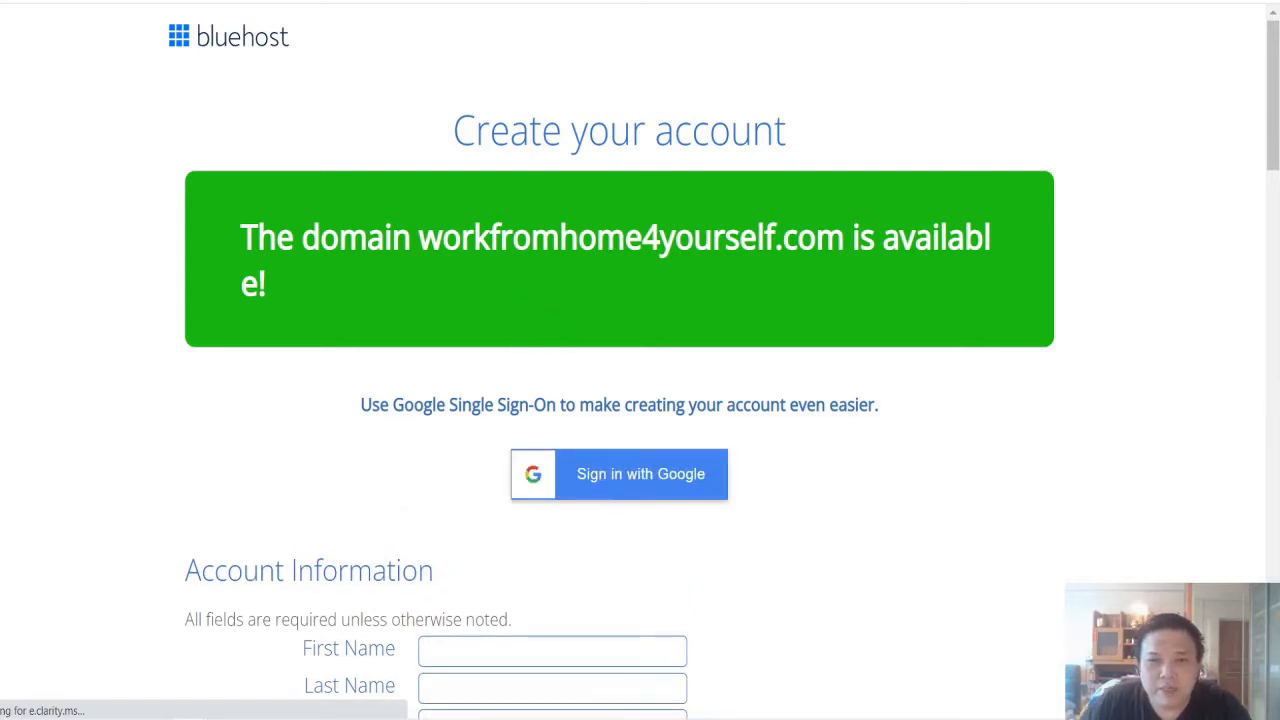
Step: Examine the required account information, the note on where the receipt is sent, and the plan's hosting price
scroll(627, 370, down, 5)
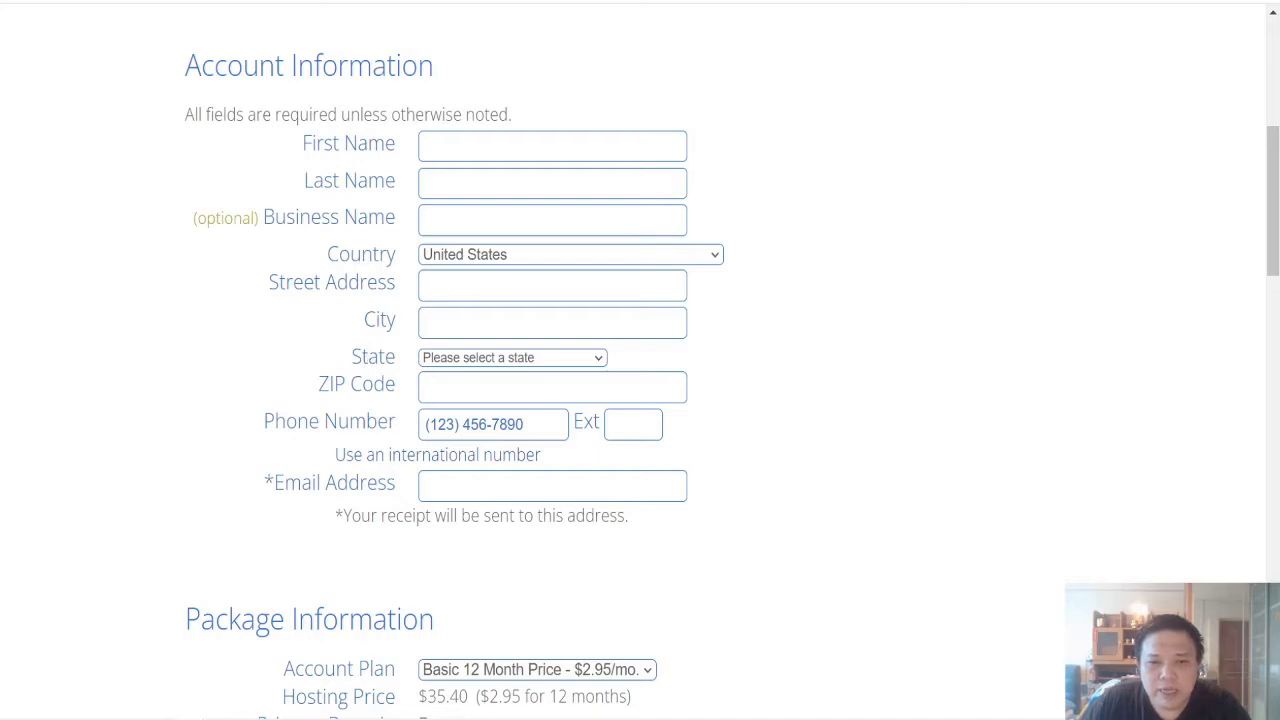
drag(334, 516, 633, 525)
click(752, 512)
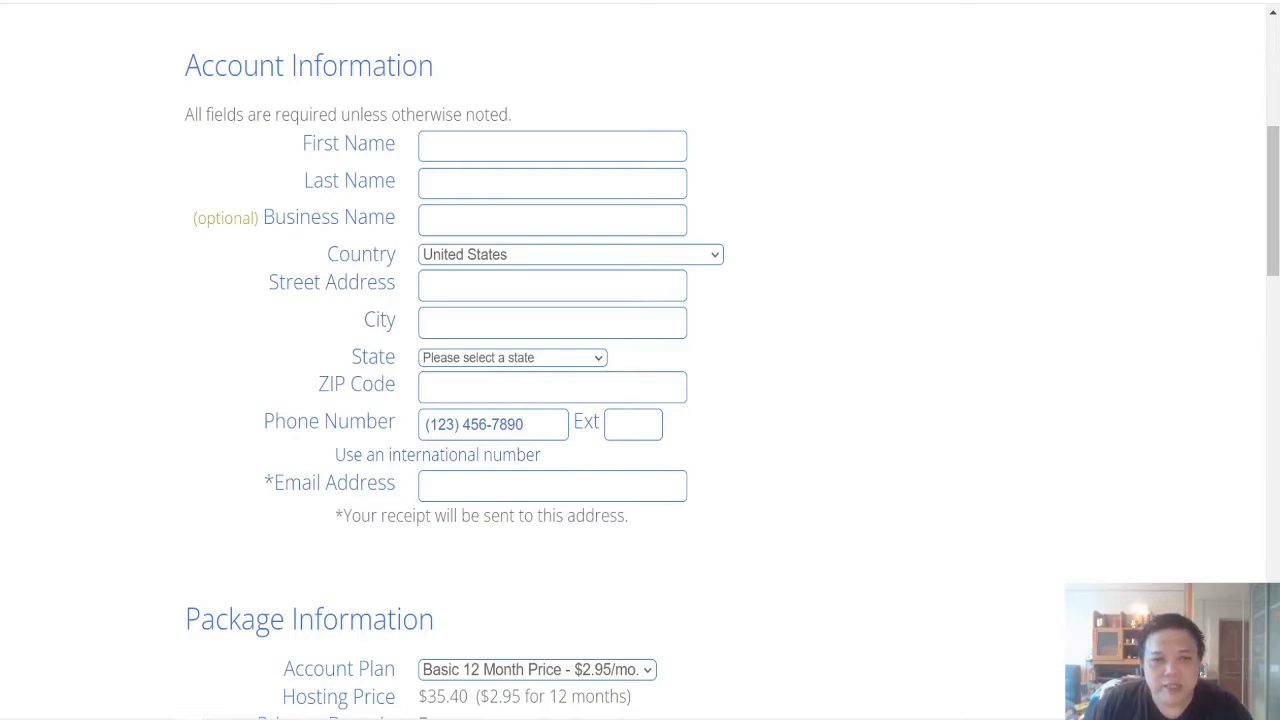
click(500, 486)
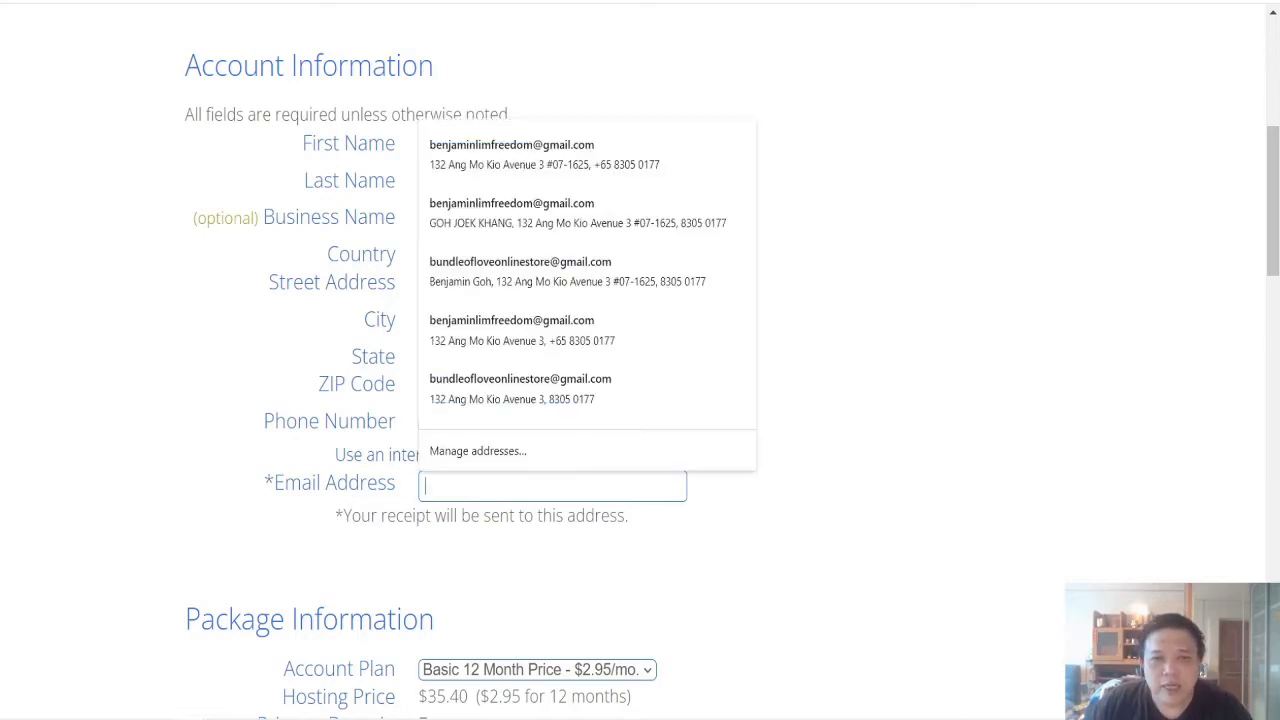
click(763, 505)
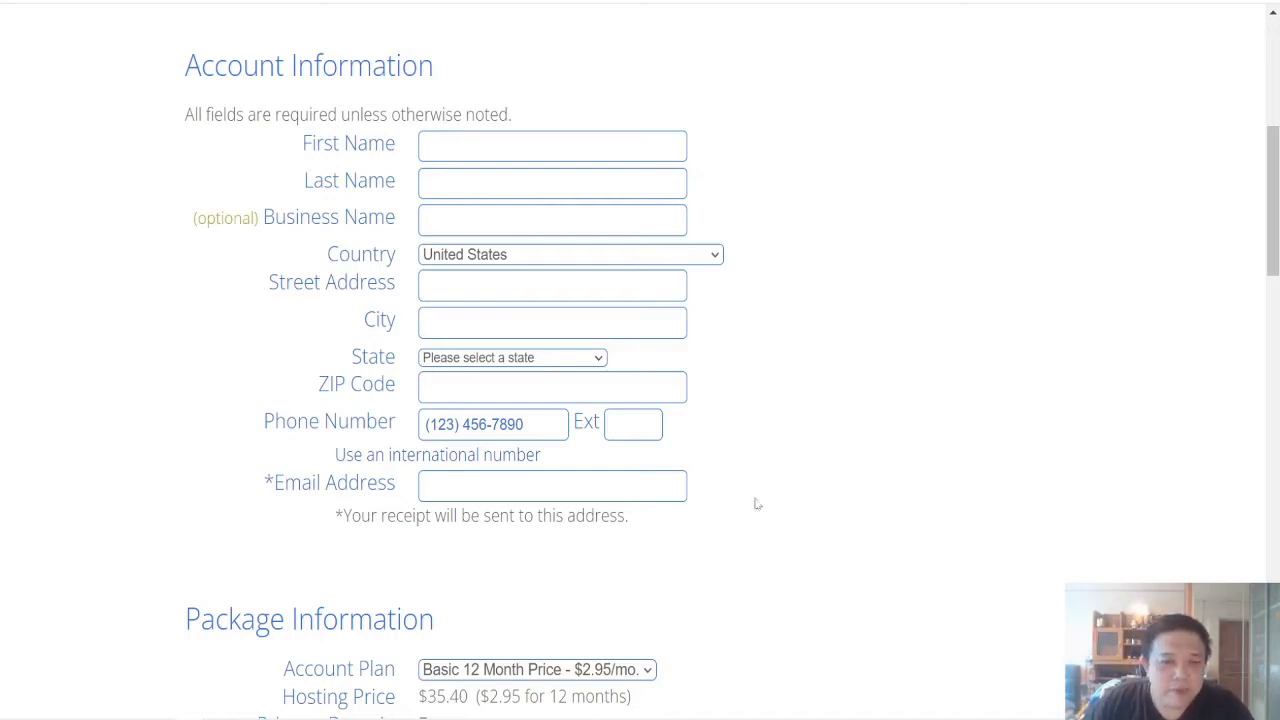
scroll(222, 472, down, 1)
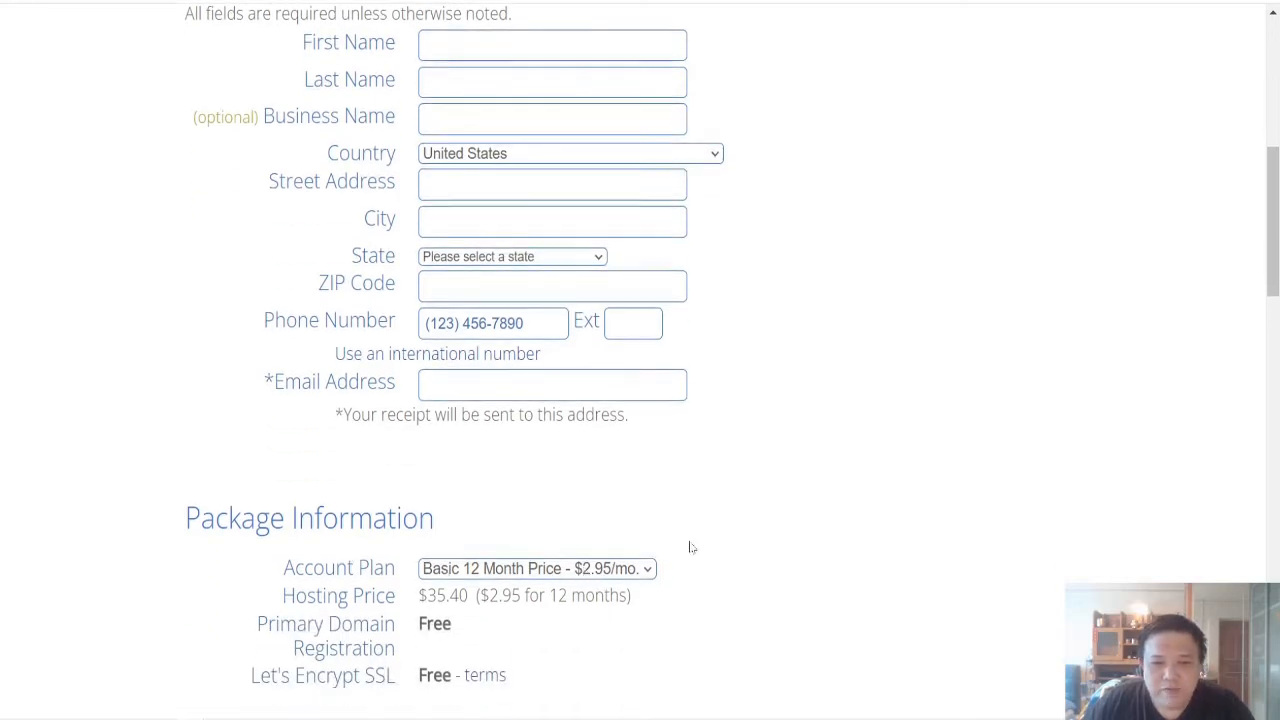
scroll(688, 546, down, 3)
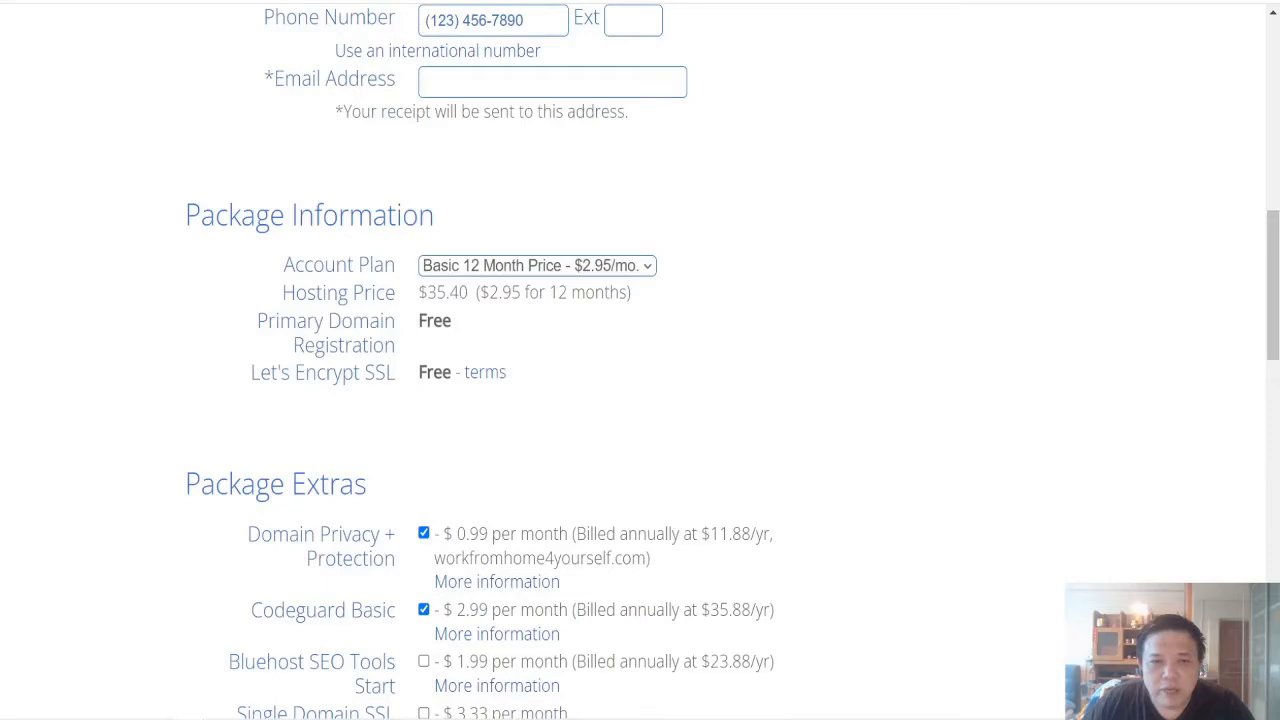
drag(418, 292, 480, 292)
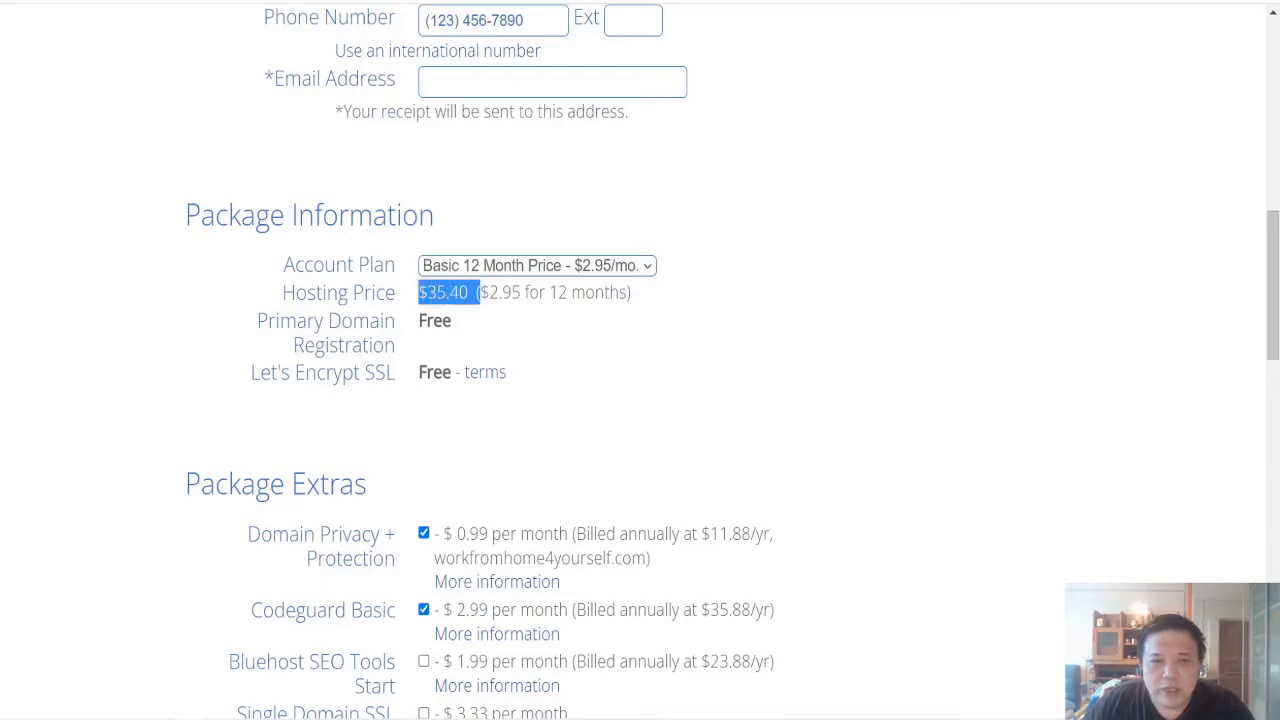
click(552, 378)
Step: Remove Domain Privacy + Protection, Codeguard Basic and SiteLock Security - Essential from the package extras, and check the hosting price
scroll(552, 378, down, 2)
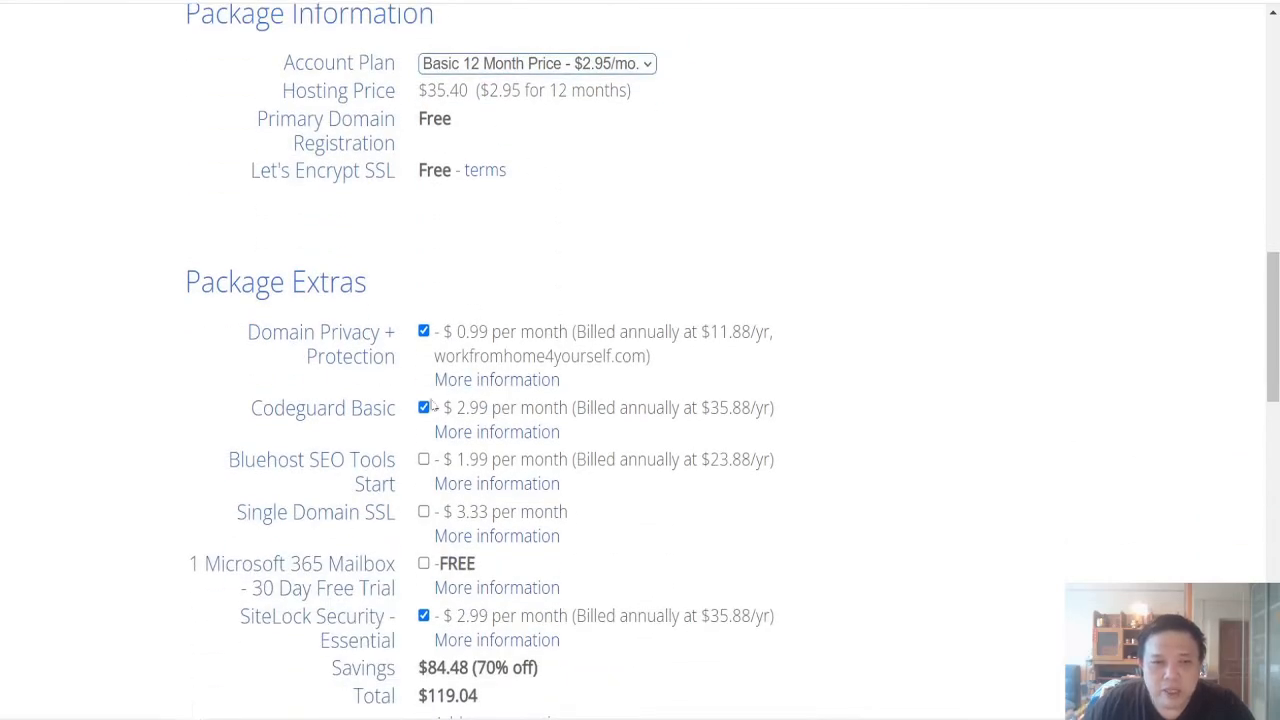
click(423, 331)
click(423, 407)
click(423, 615)
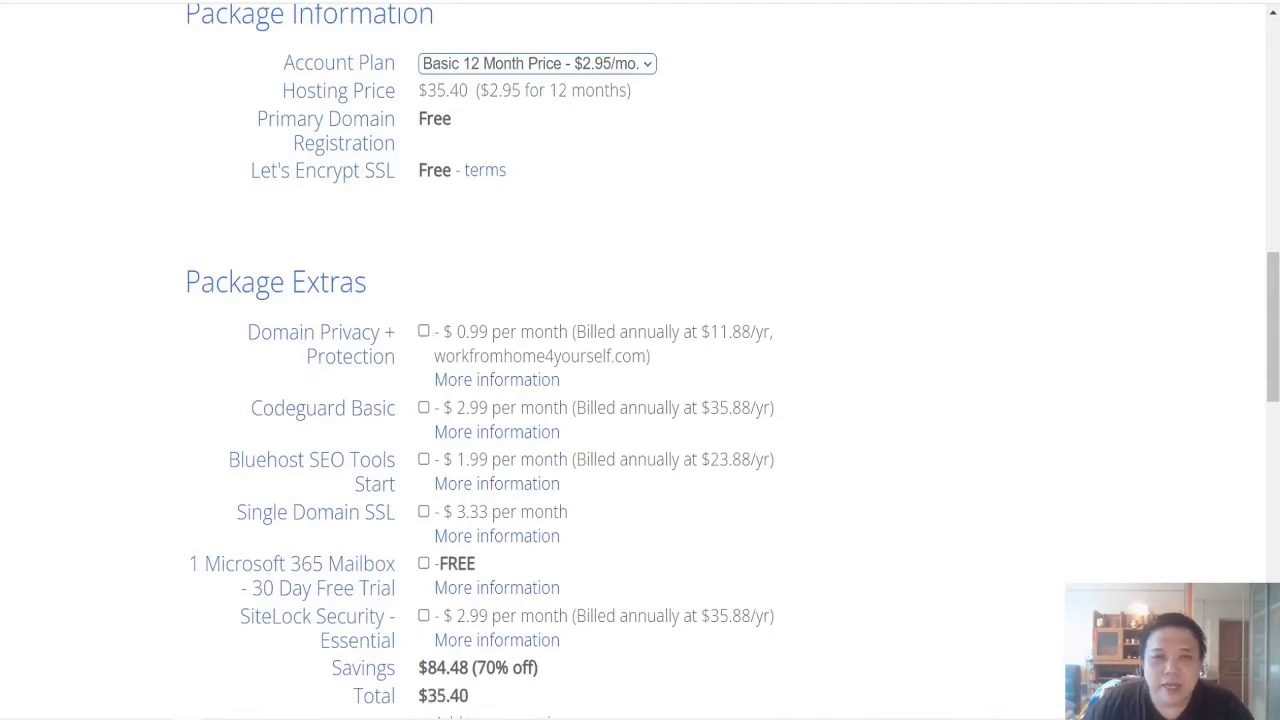
drag(418, 90, 468, 90)
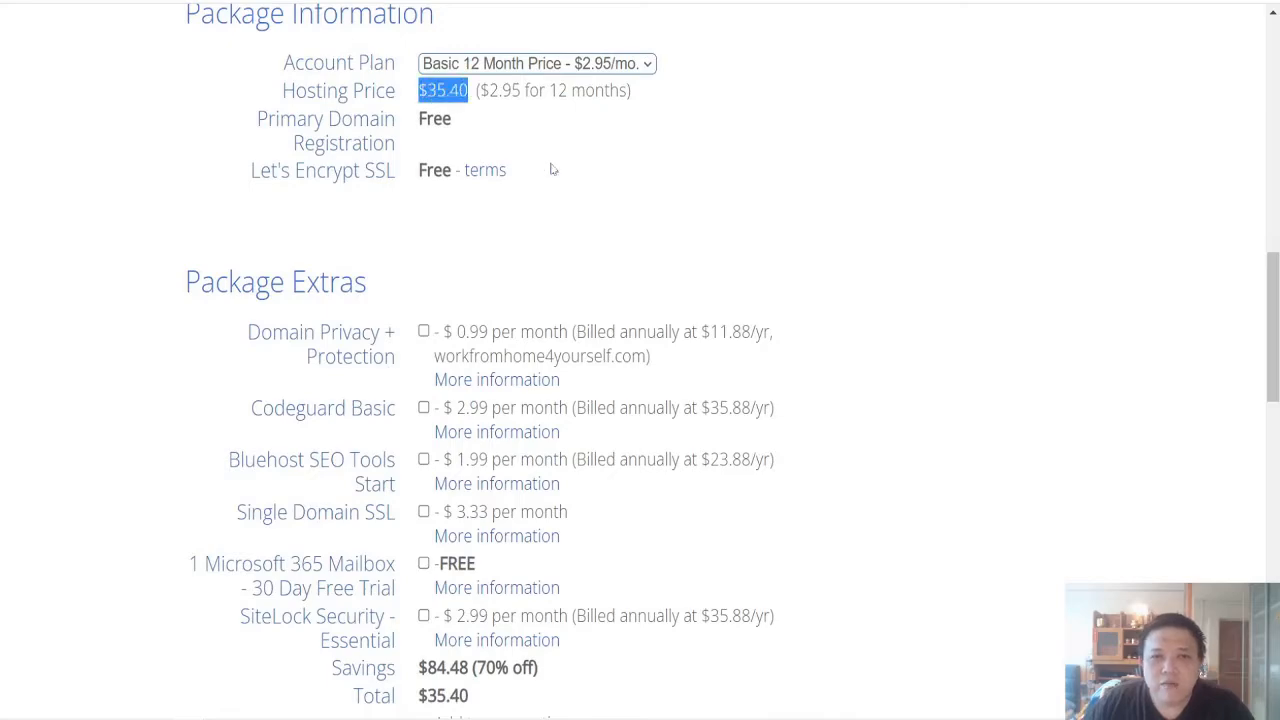
Step: Agree to the Auto Renewal Terms, Terms of Service and Cancellation Policy below the payment information
scroll(551, 170, down, 3)
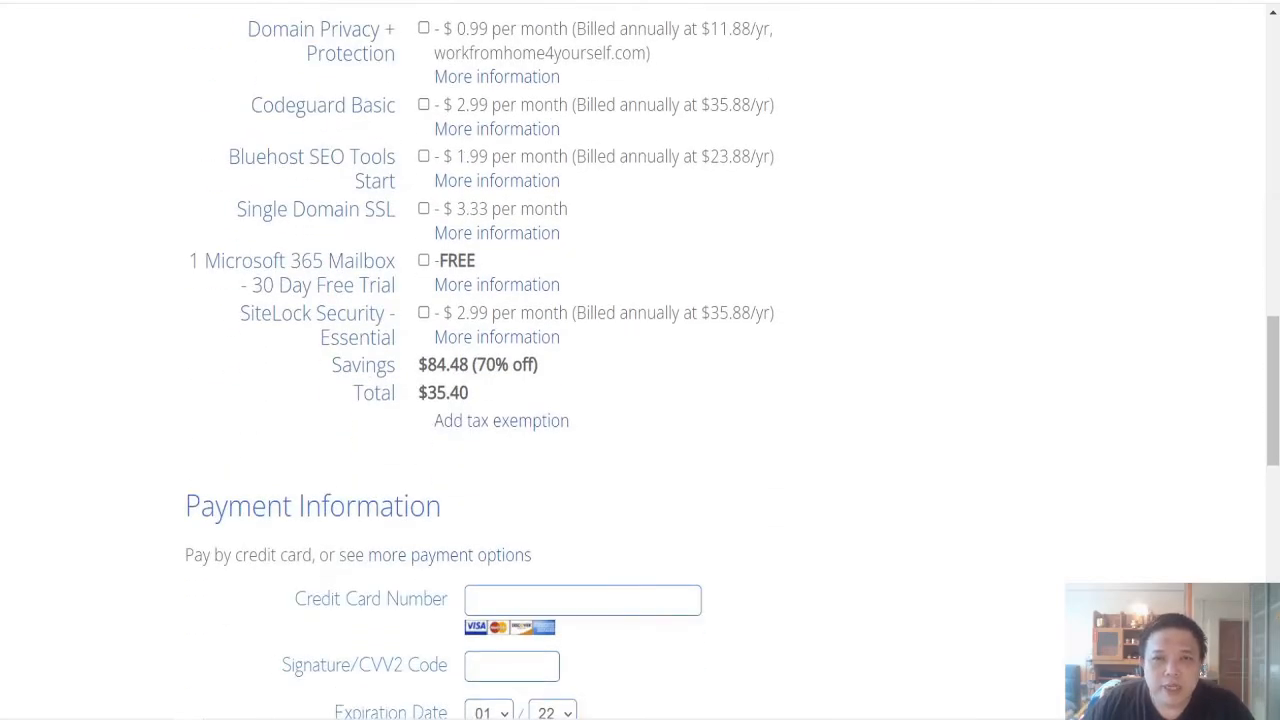
scroll(491, 136, down, 3)
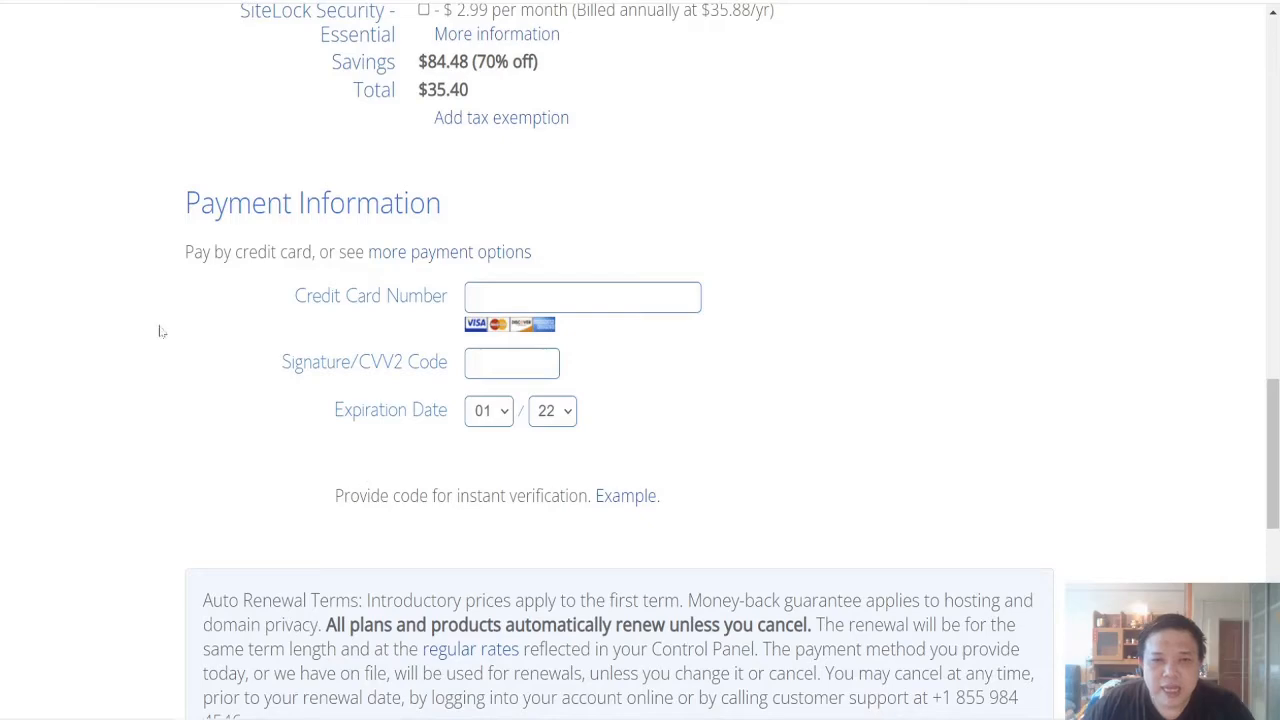
scroll(695, 402, down, 3)
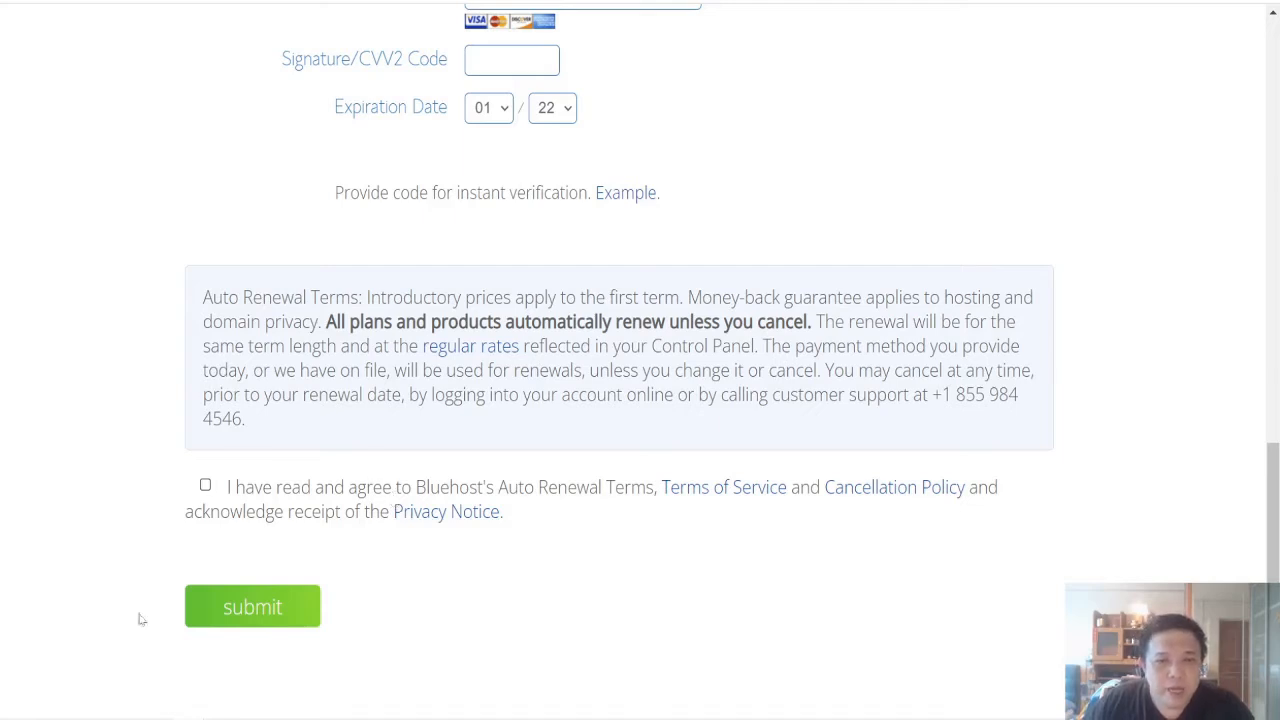
click(205, 485)
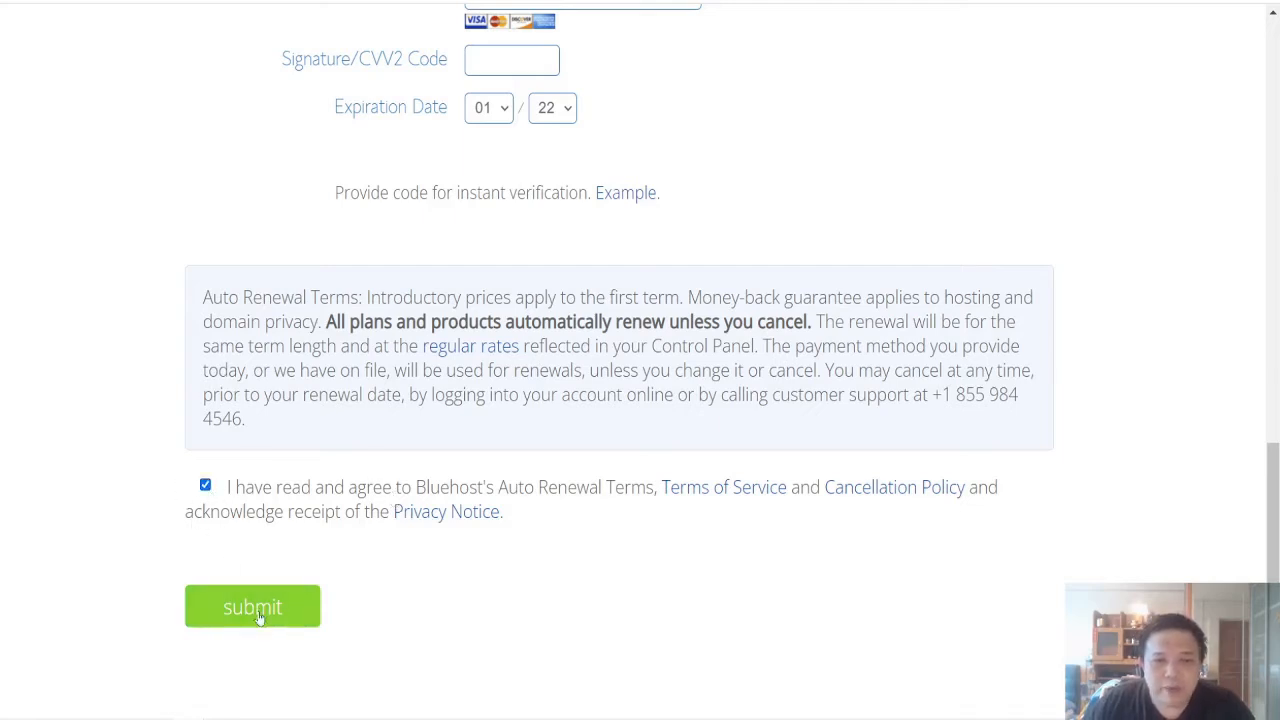
scroll(684, 538, up, 4)
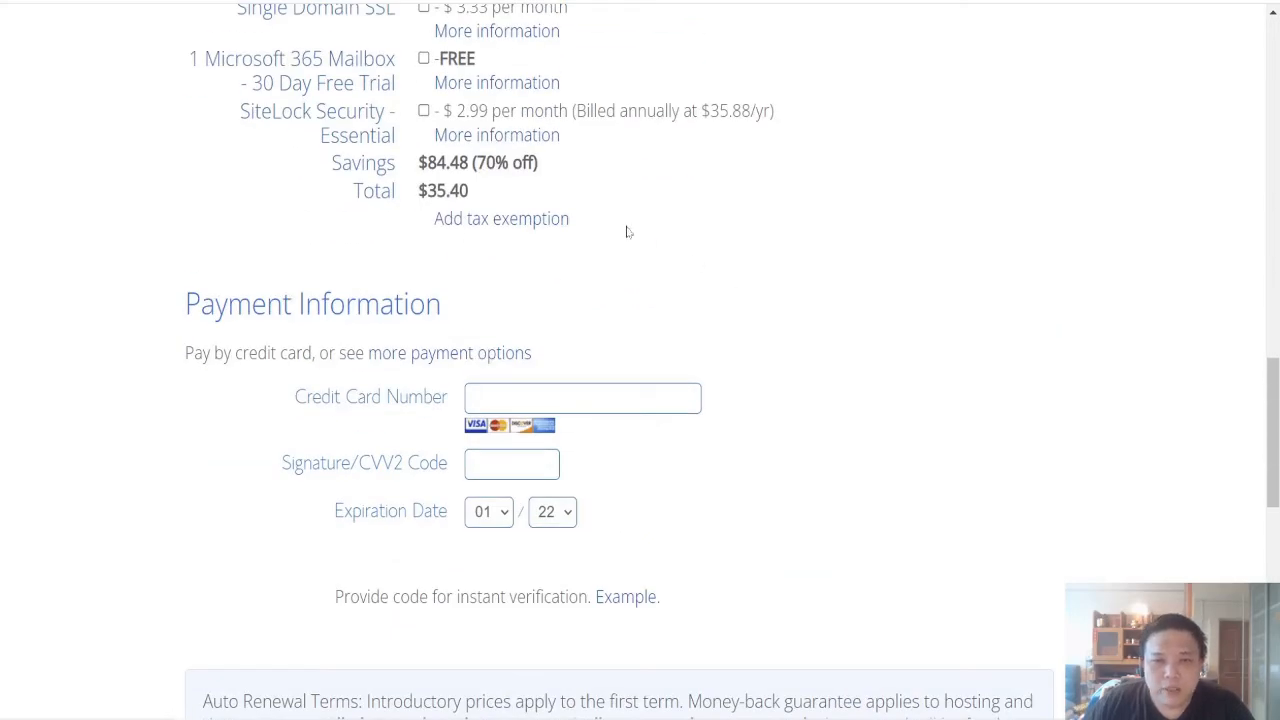
scroll(628, 232, up, 4)
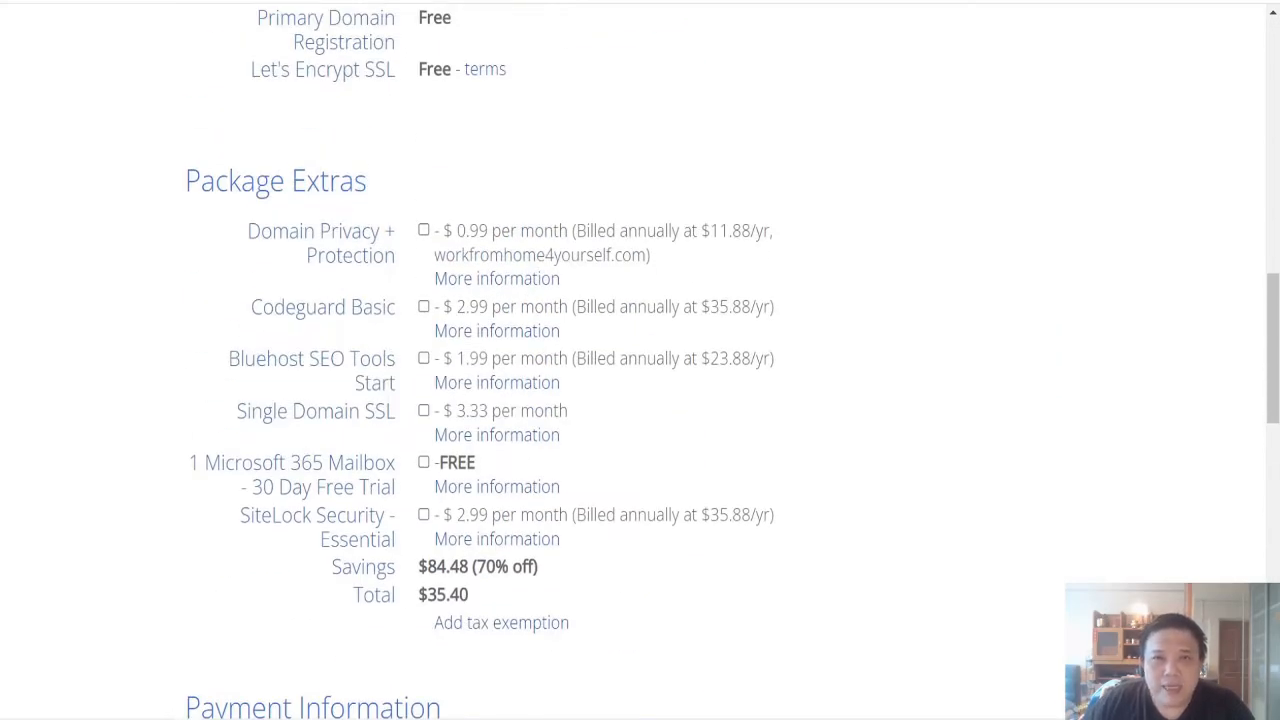
scroll(628, 232, up, 6)
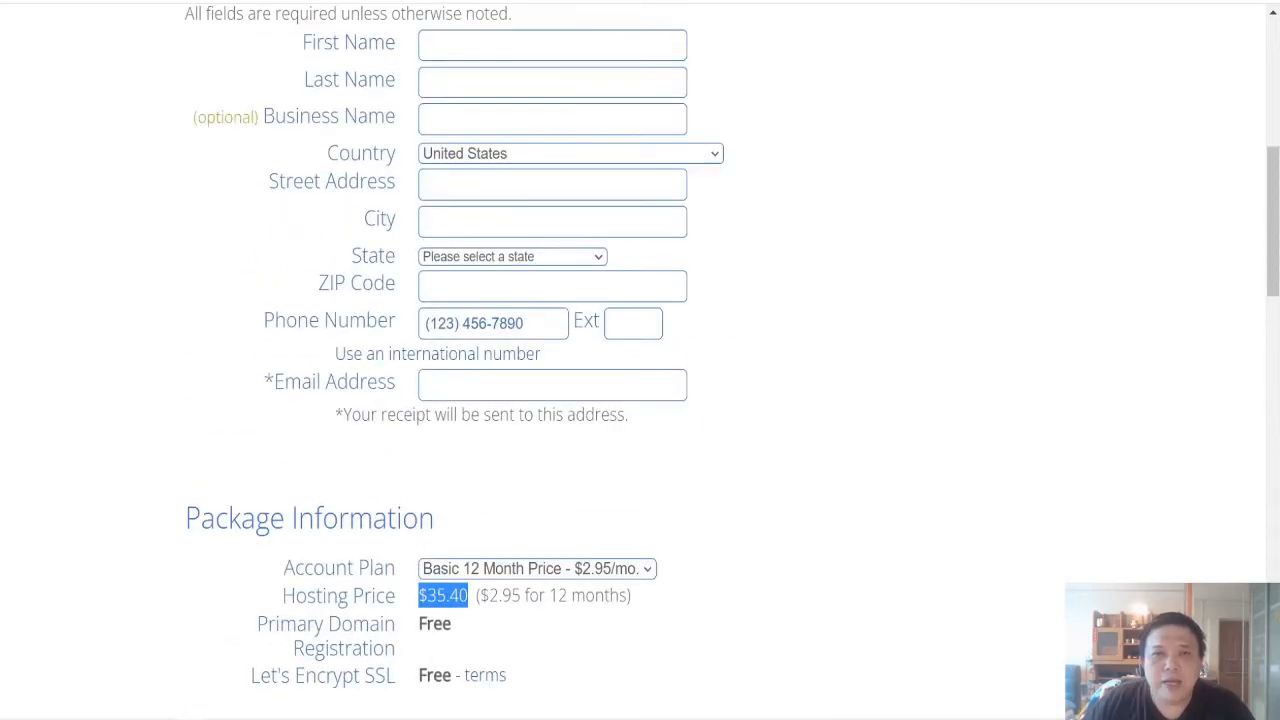
scroll(628, 232, up, 3)
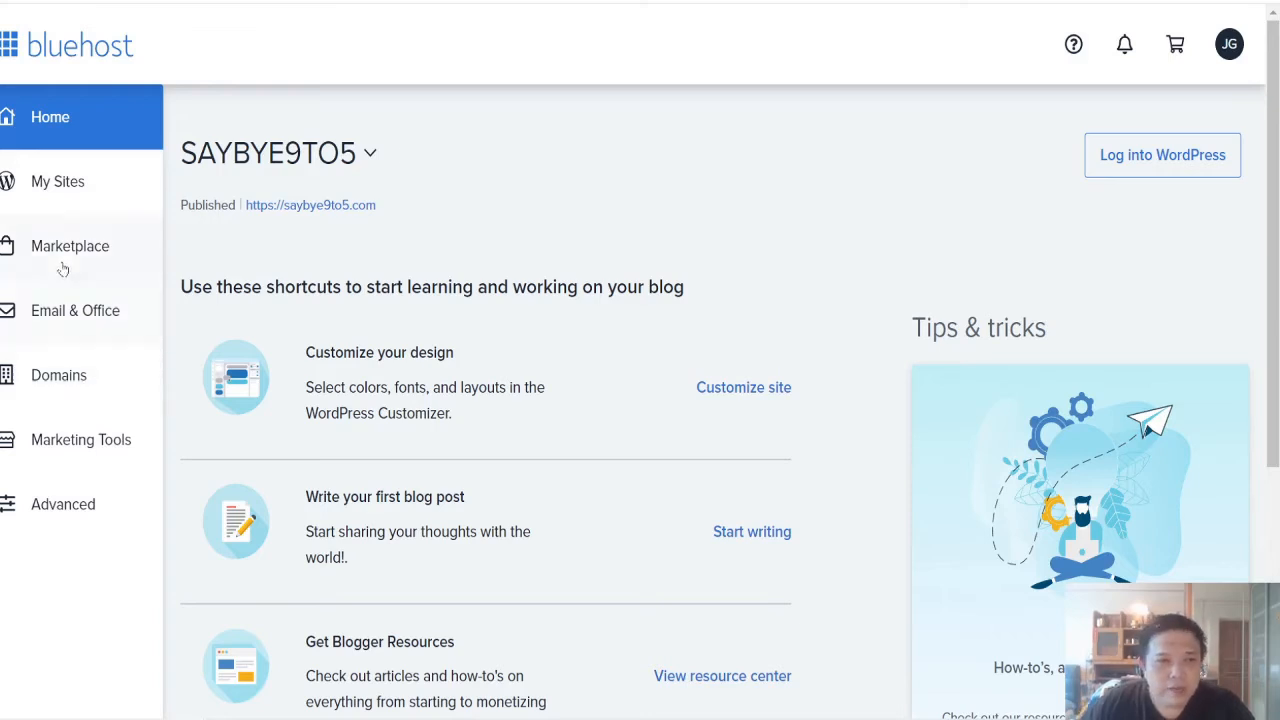
Step: Open the Email Accounts management page from the advanced hosting tools of the saybye9to5.com site
click(77, 517)
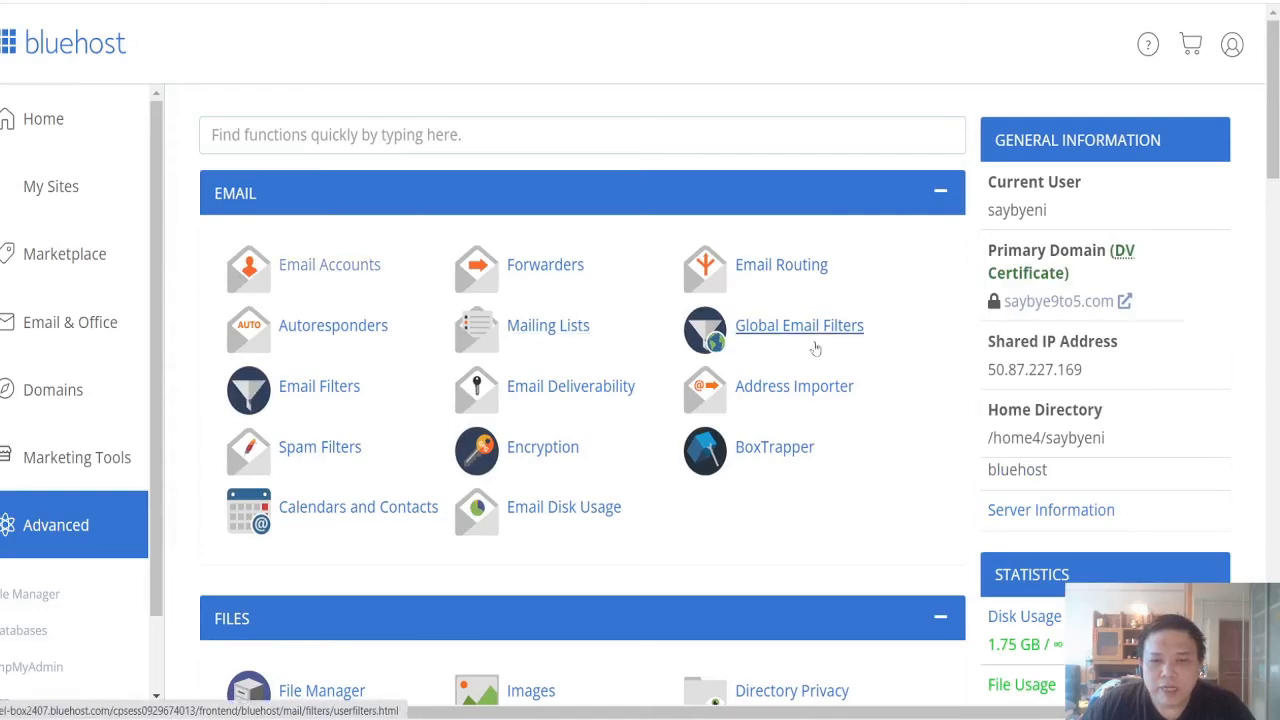
scroll(840, 338, down, 10)
scroll(842, 338, down, 4)
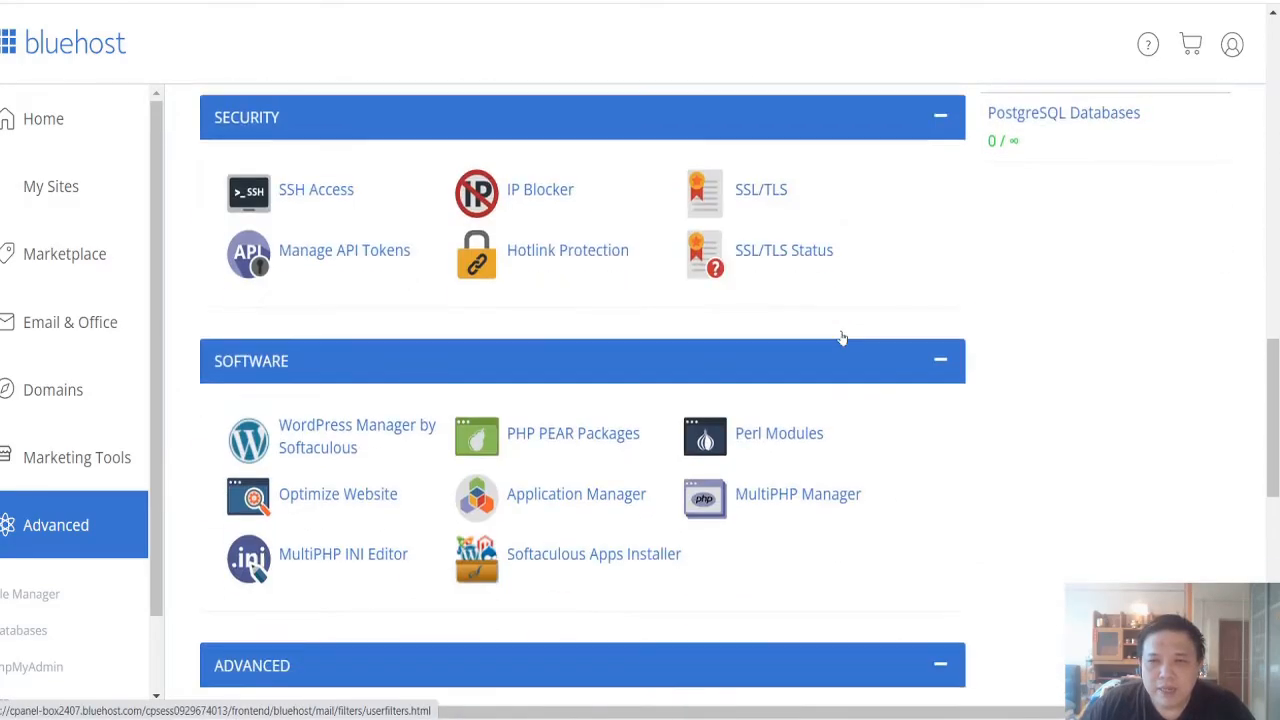
scroll(842, 338, up, 12)
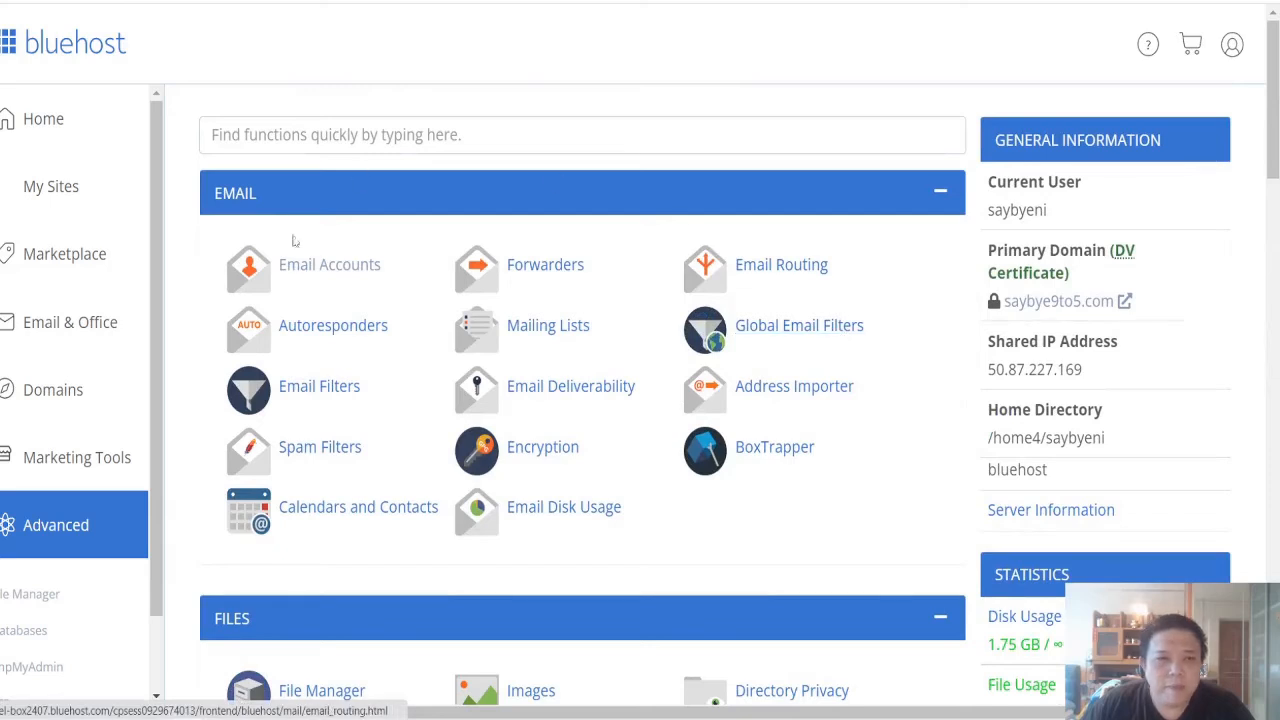
click(315, 270)
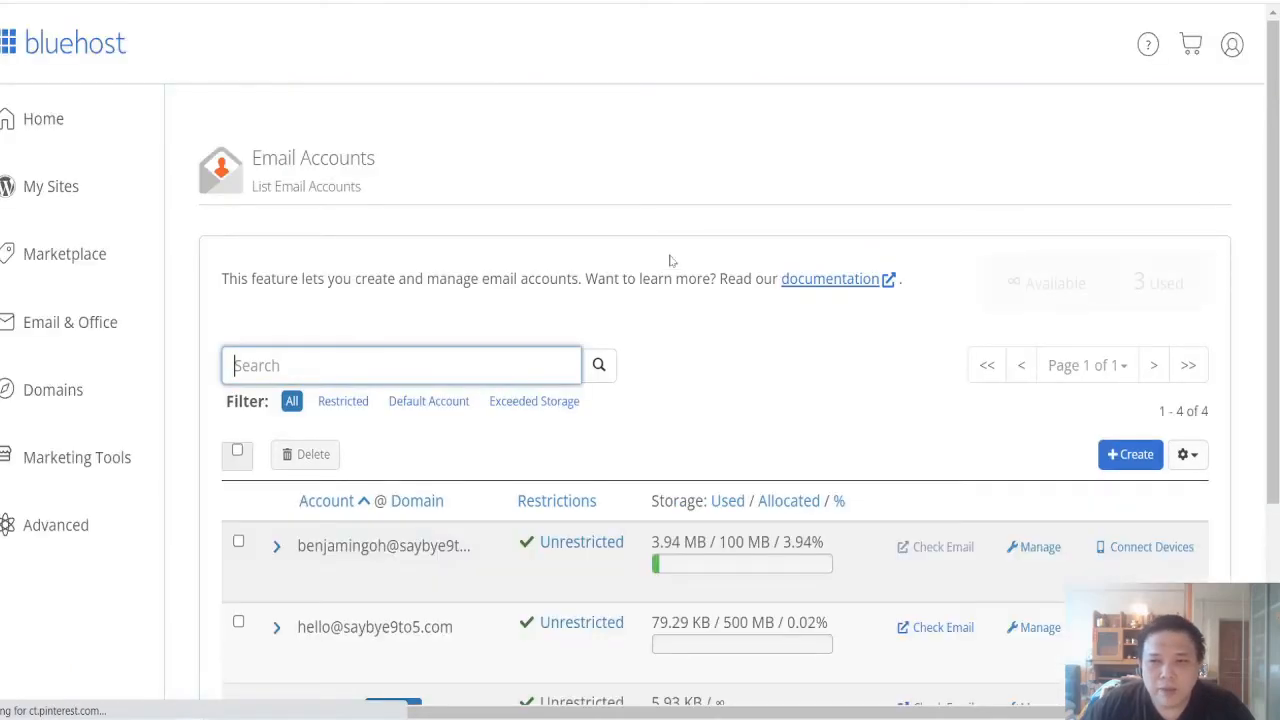
Step: Start creating an email account on the saybye9to5.com domain, trying help and then support as the username
click(1115, 452)
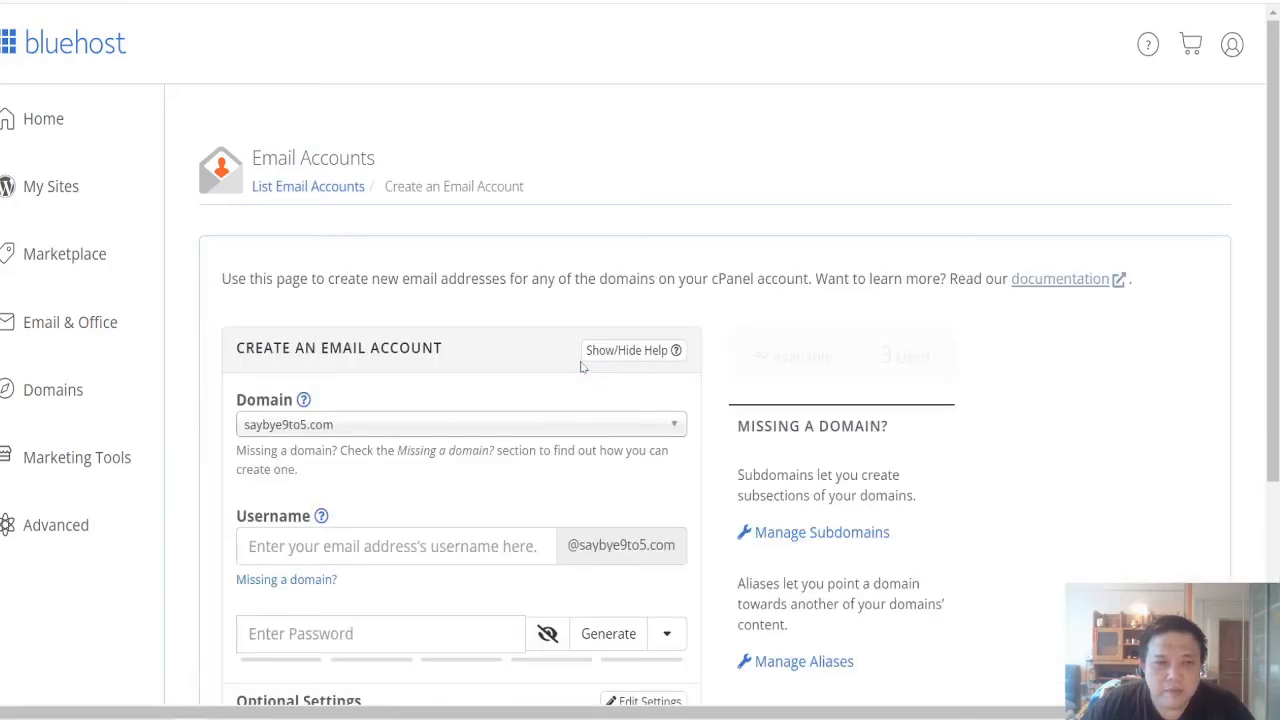
scroll(580, 363, down, 2)
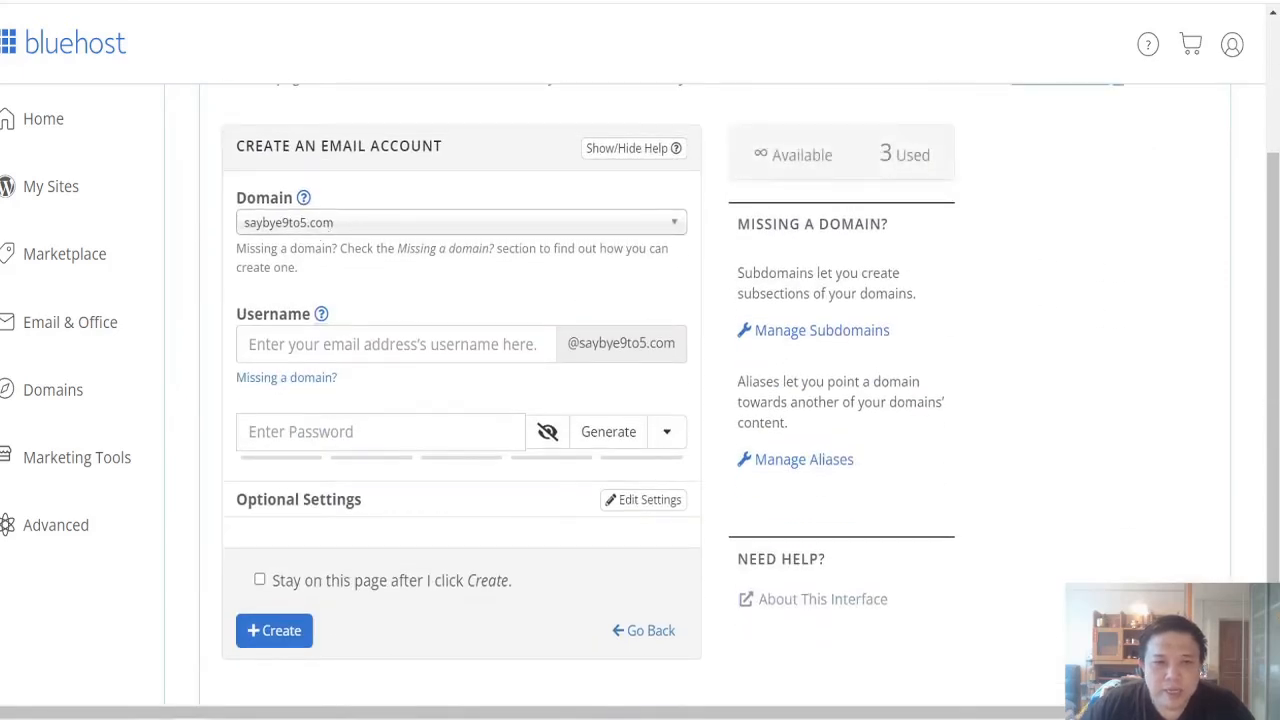
click(396, 344)
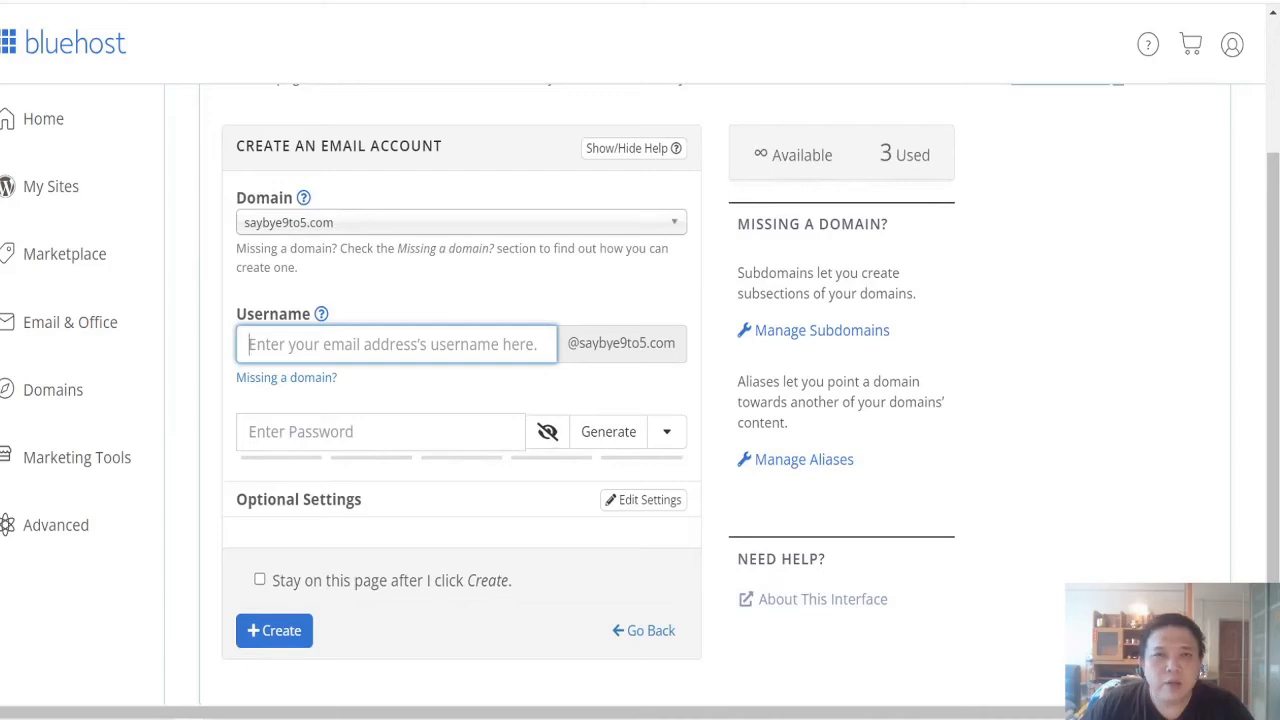
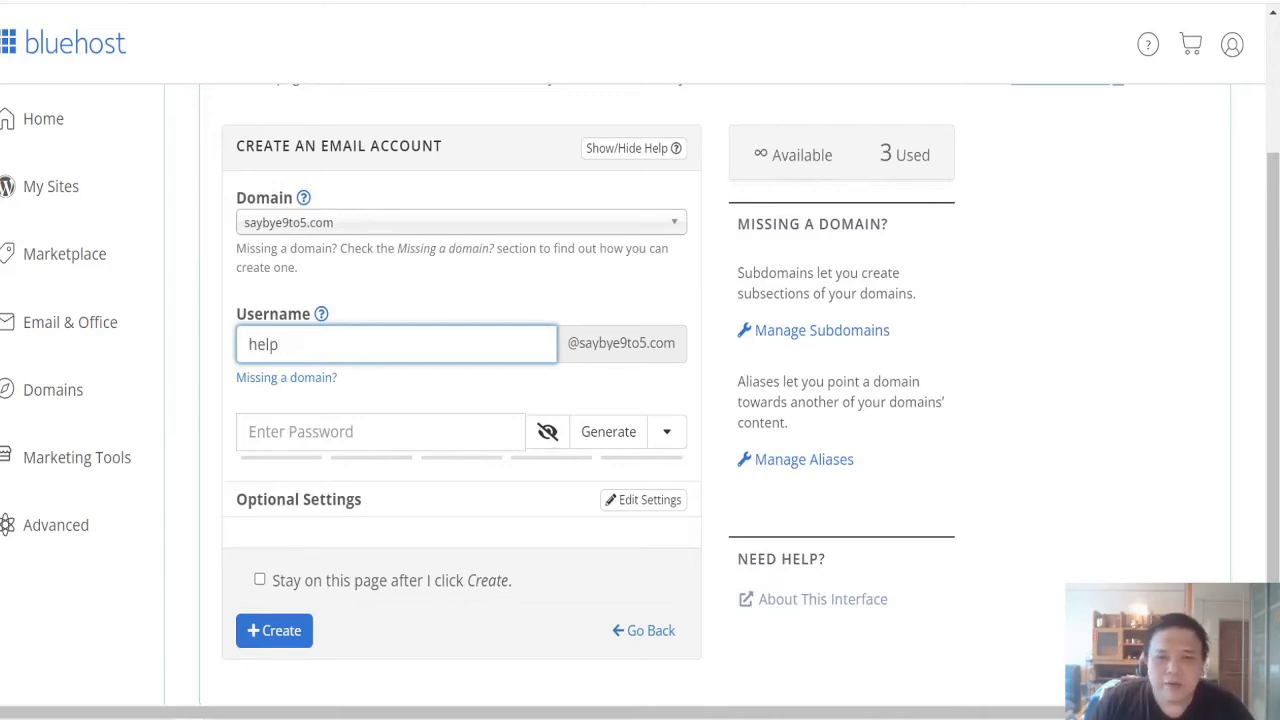
key(ctrl+a)
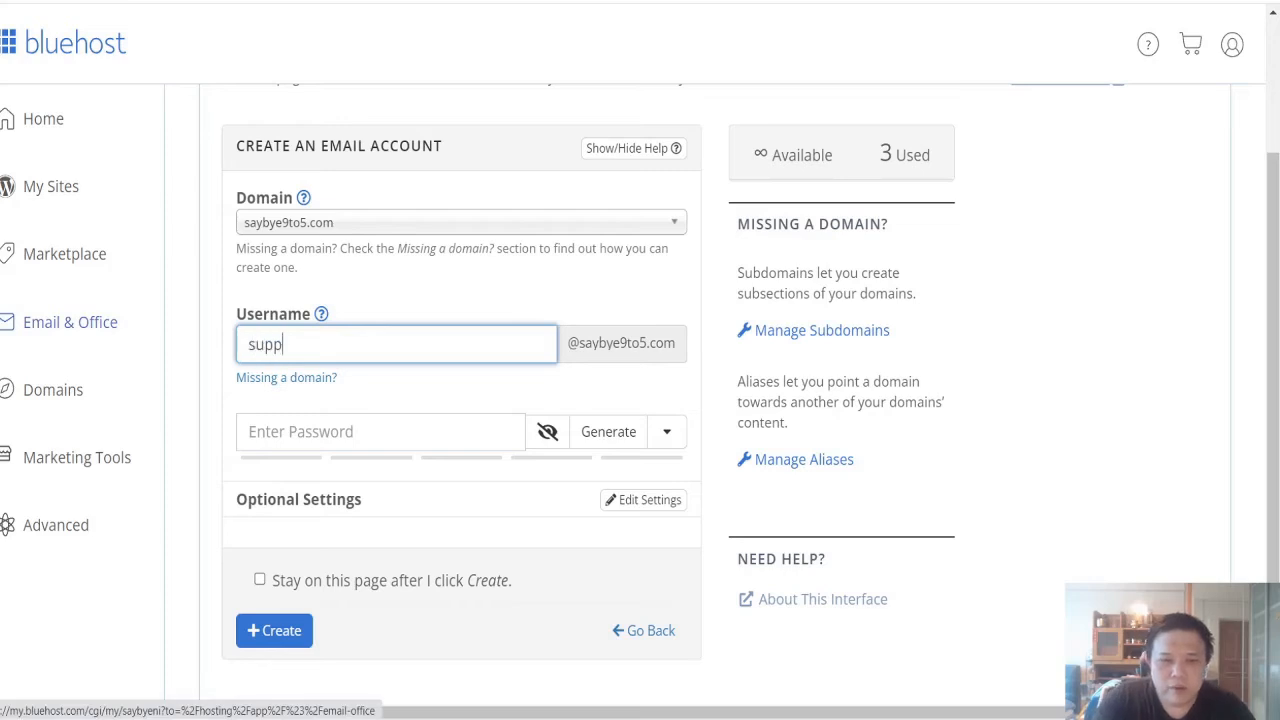
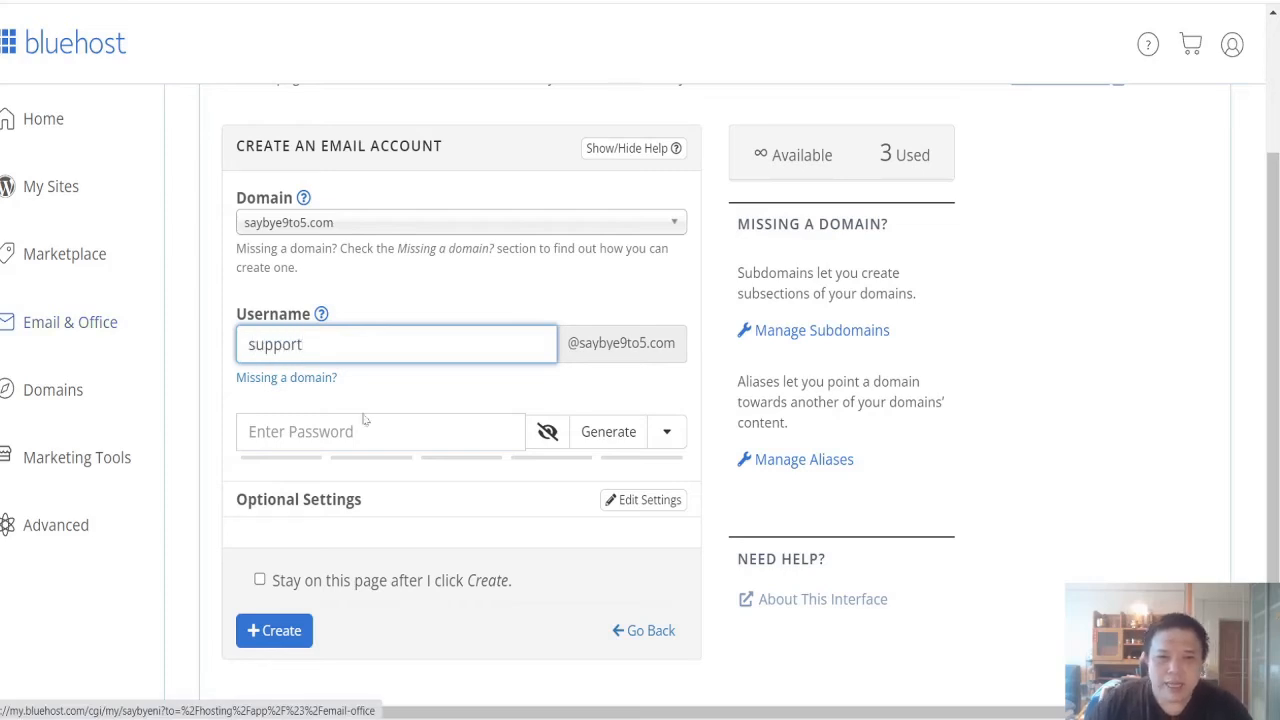
Step: Replace the username with the account owner's first name and try to create the email account without entering a password
key(ctrl+a)
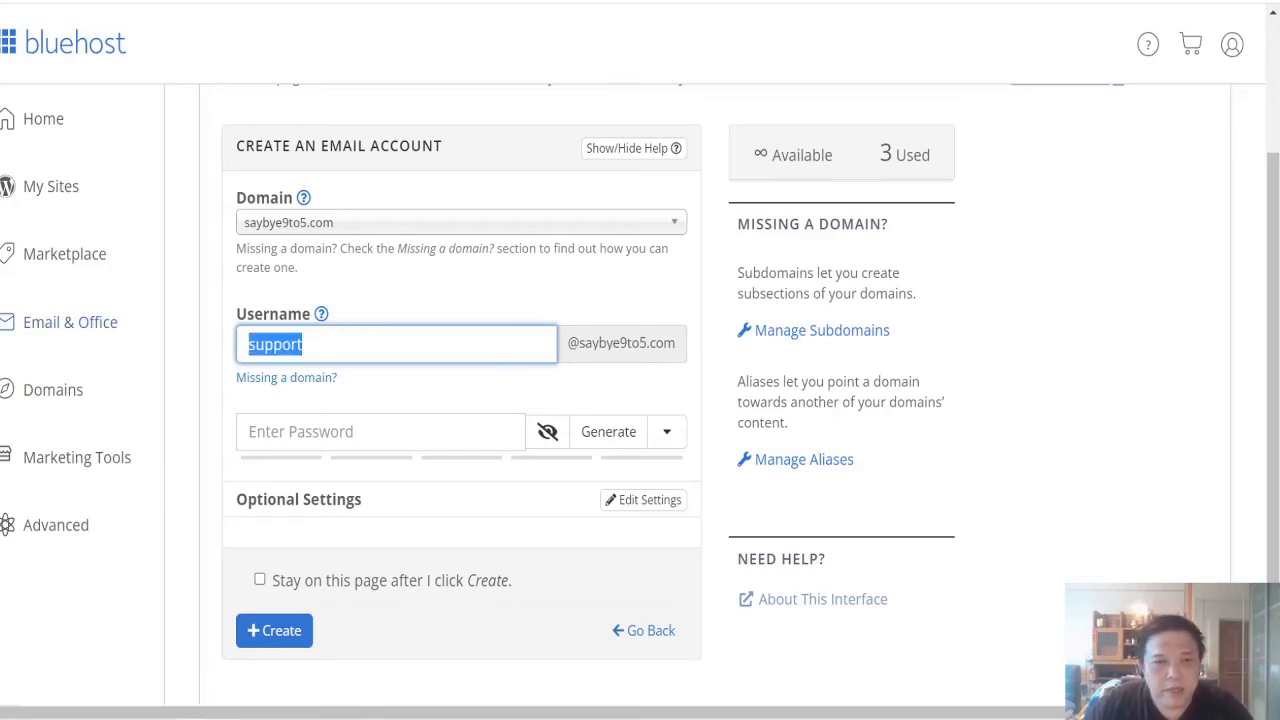
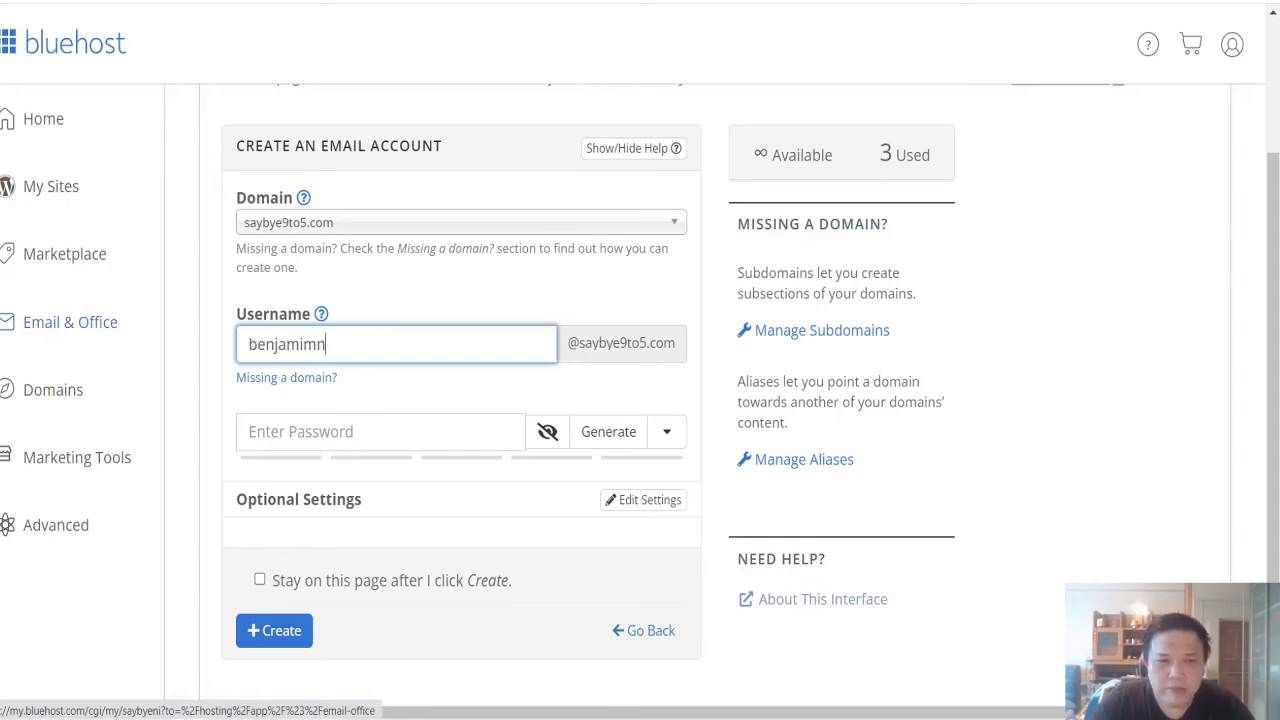
key(BackSpace)
key(BackSpace)
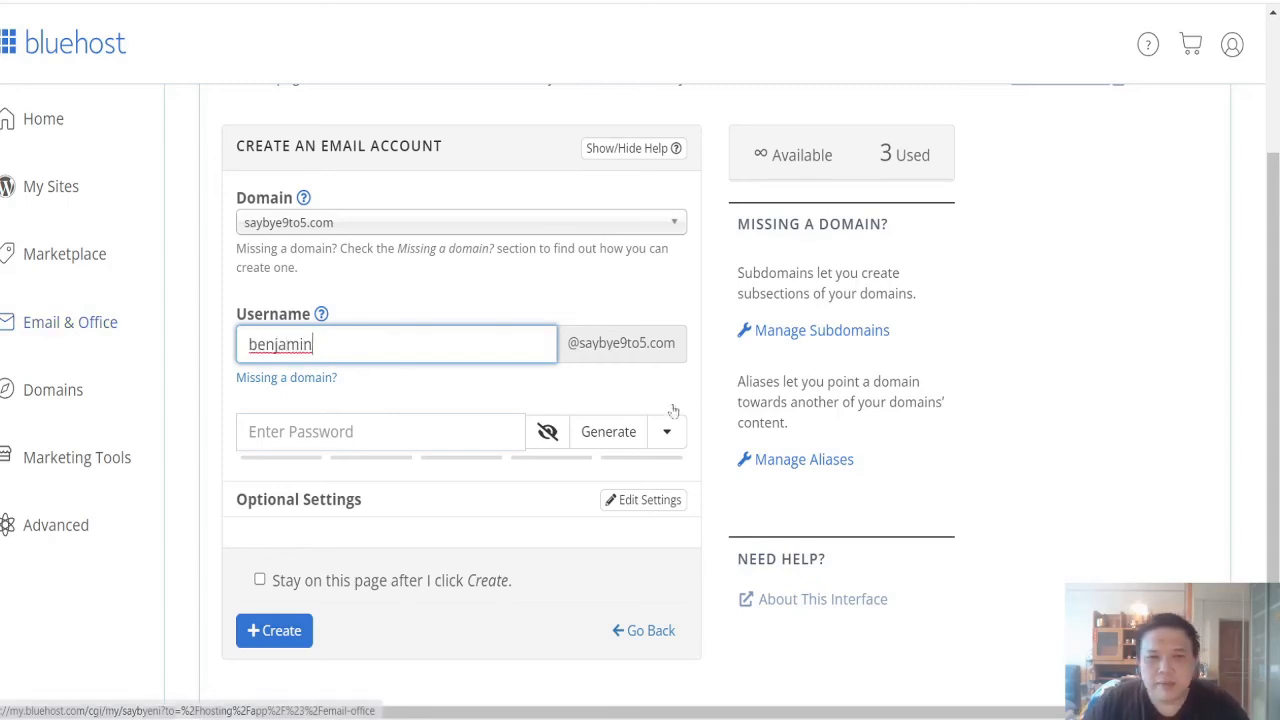
click(362, 418)
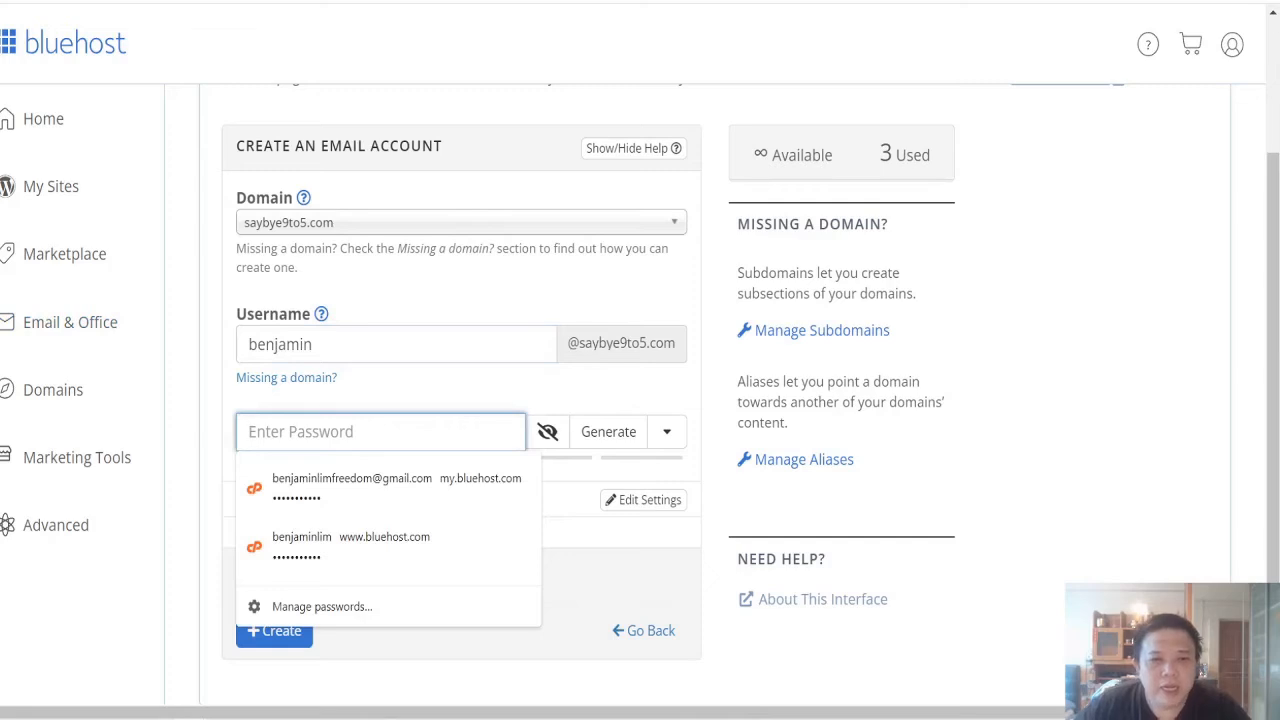
click(372, 393)
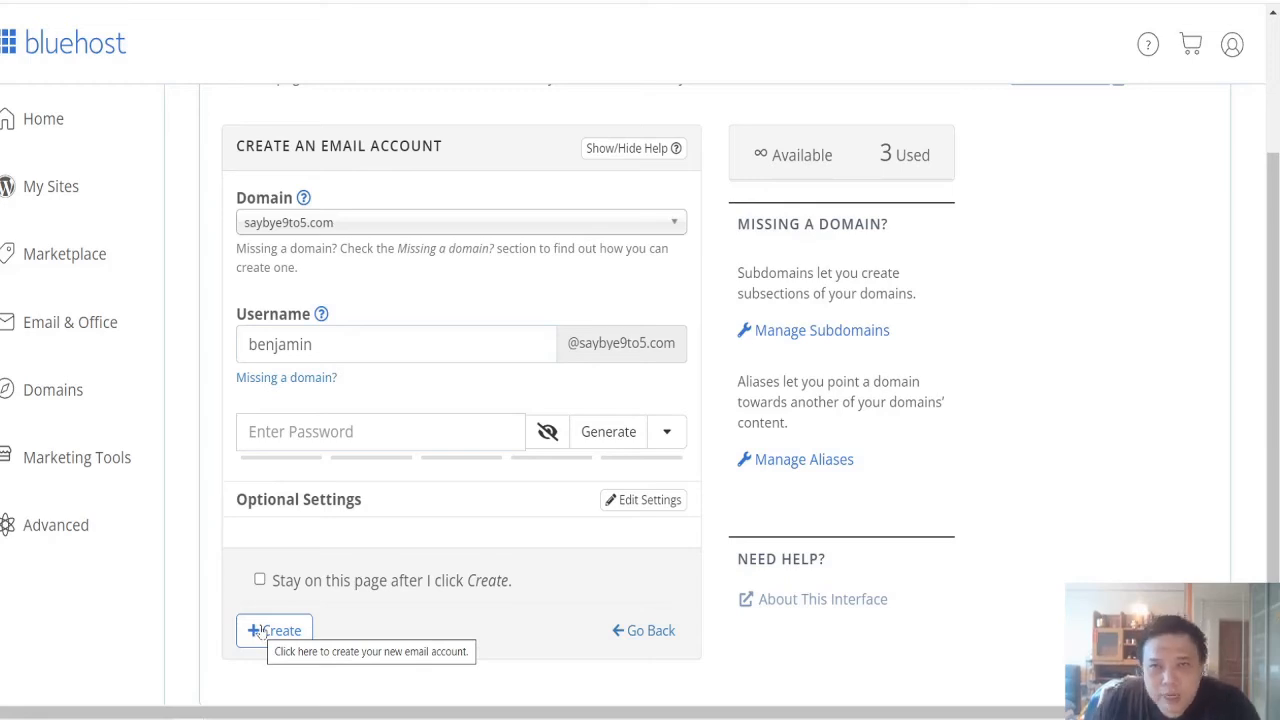
click(262, 631)
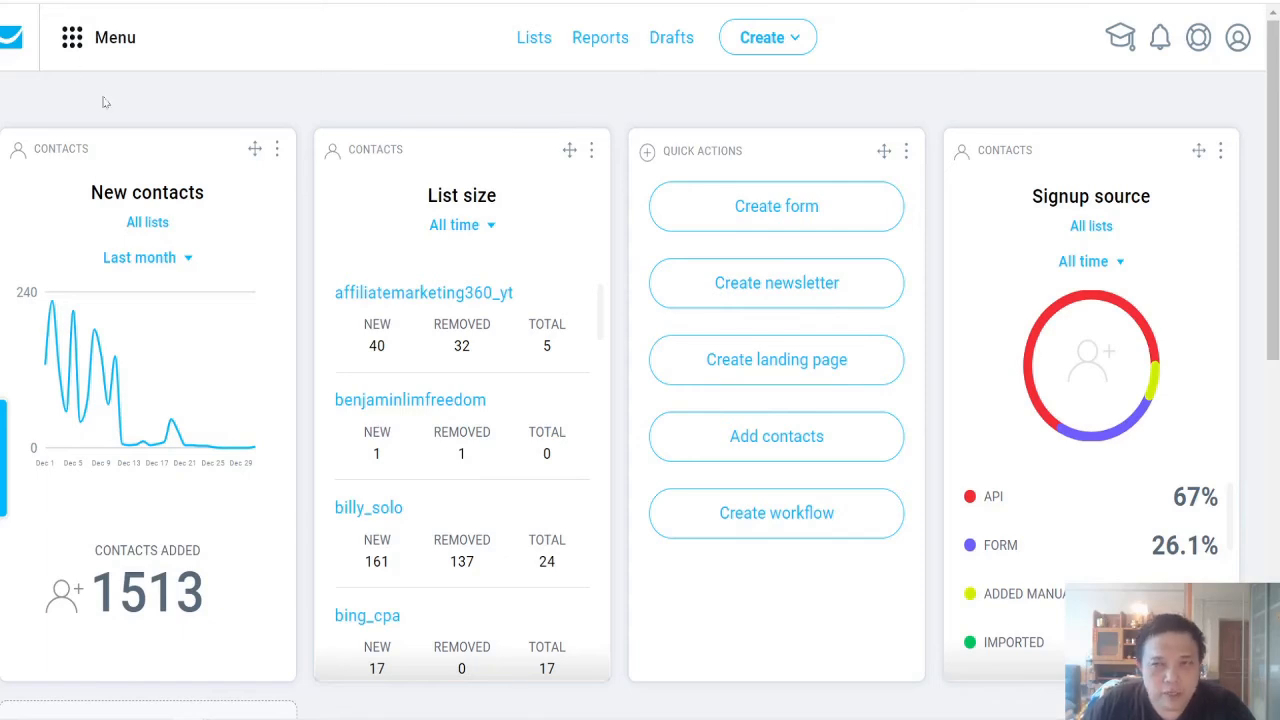
Step: Switch to GetResponse and open the Email addresses settings of the account
click(1238, 44)
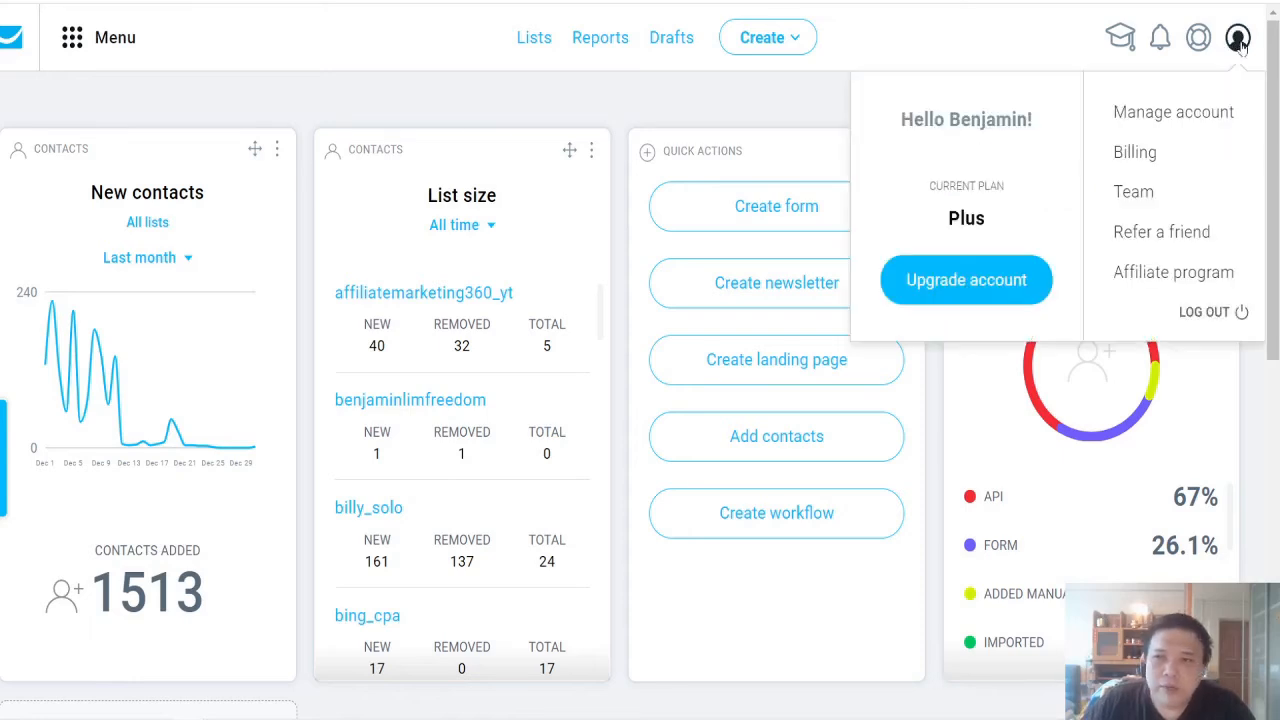
click(1176, 114)
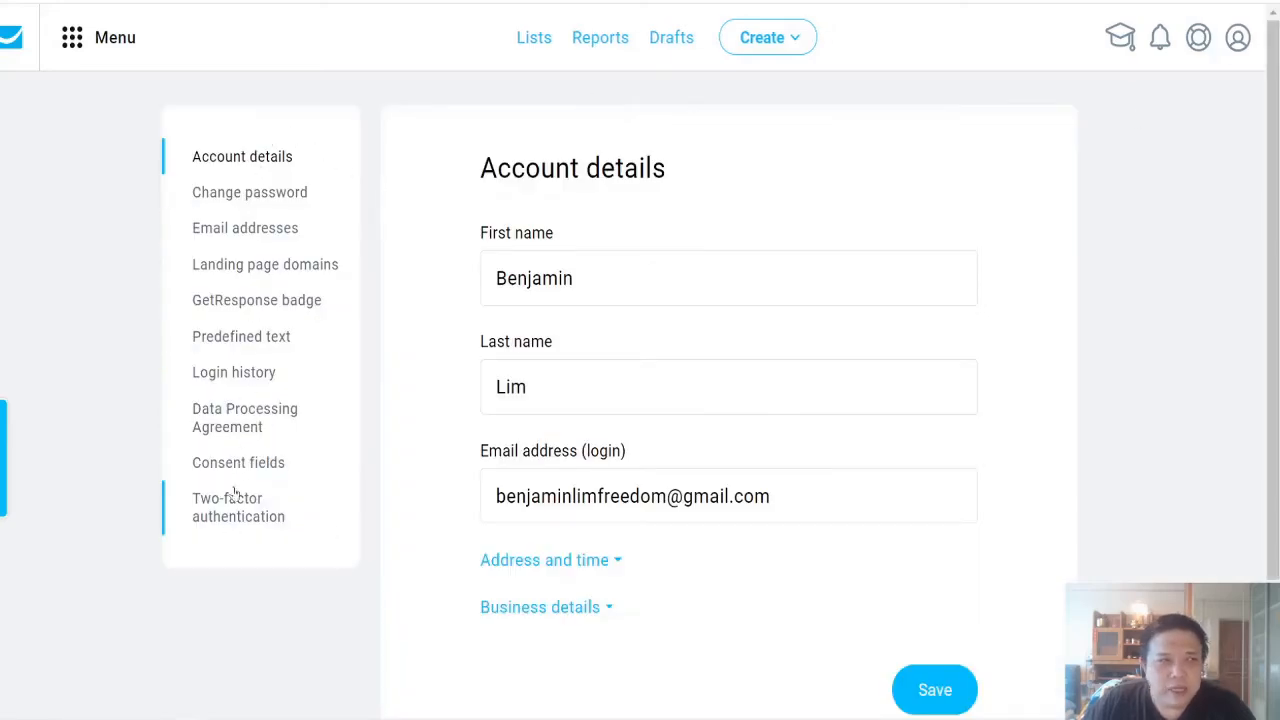
click(268, 232)
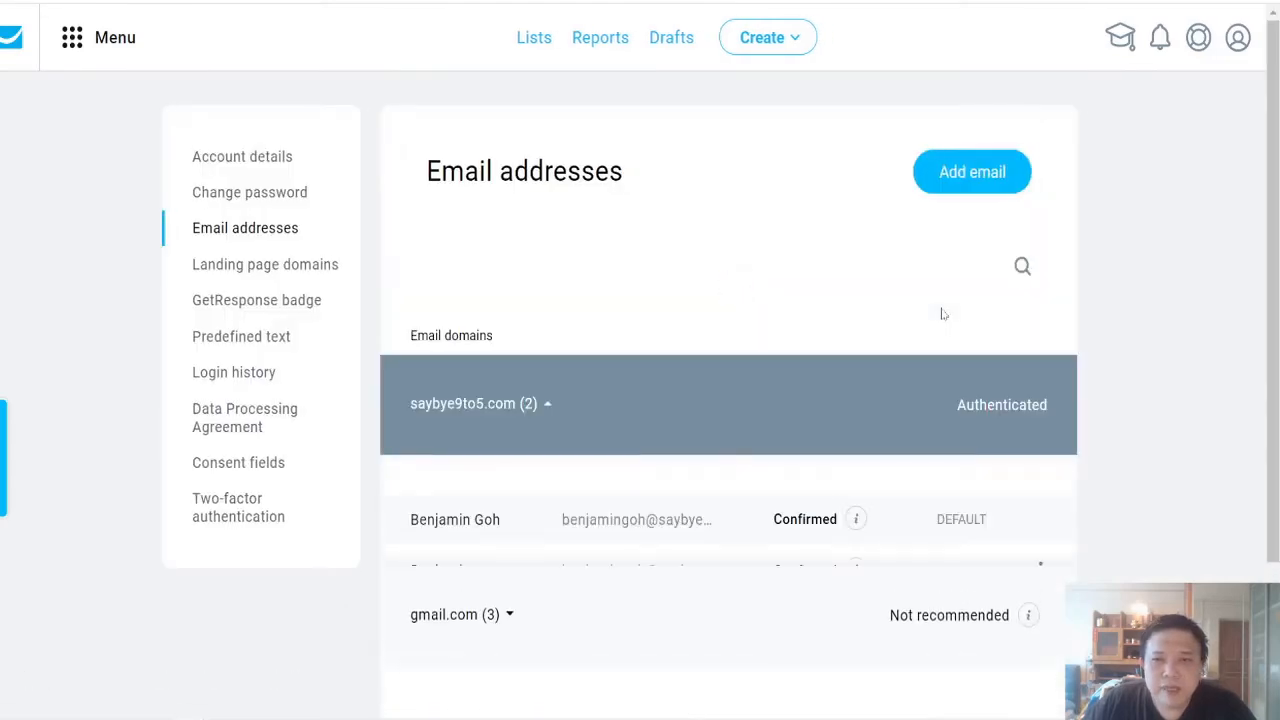
Step: Start adding a sender address, filling in the owner's first name and the matching saybye9to5.com email address
click(952, 178)
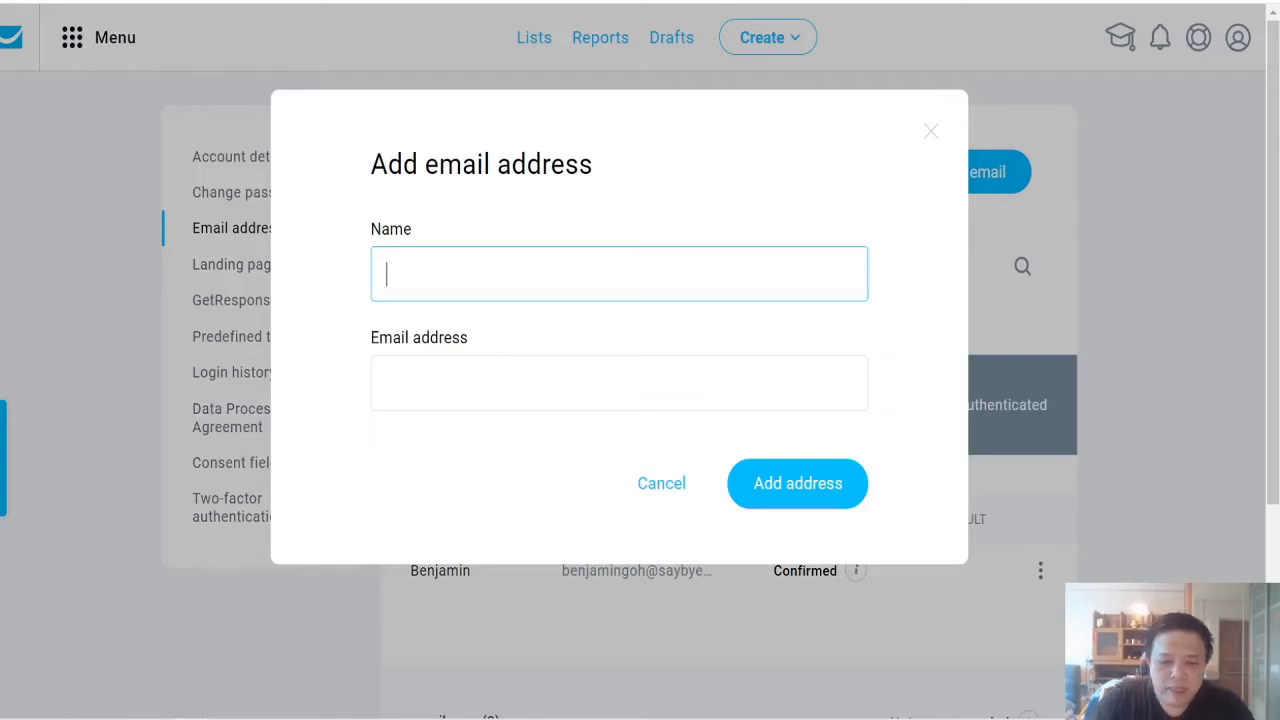
text(Benjamin)
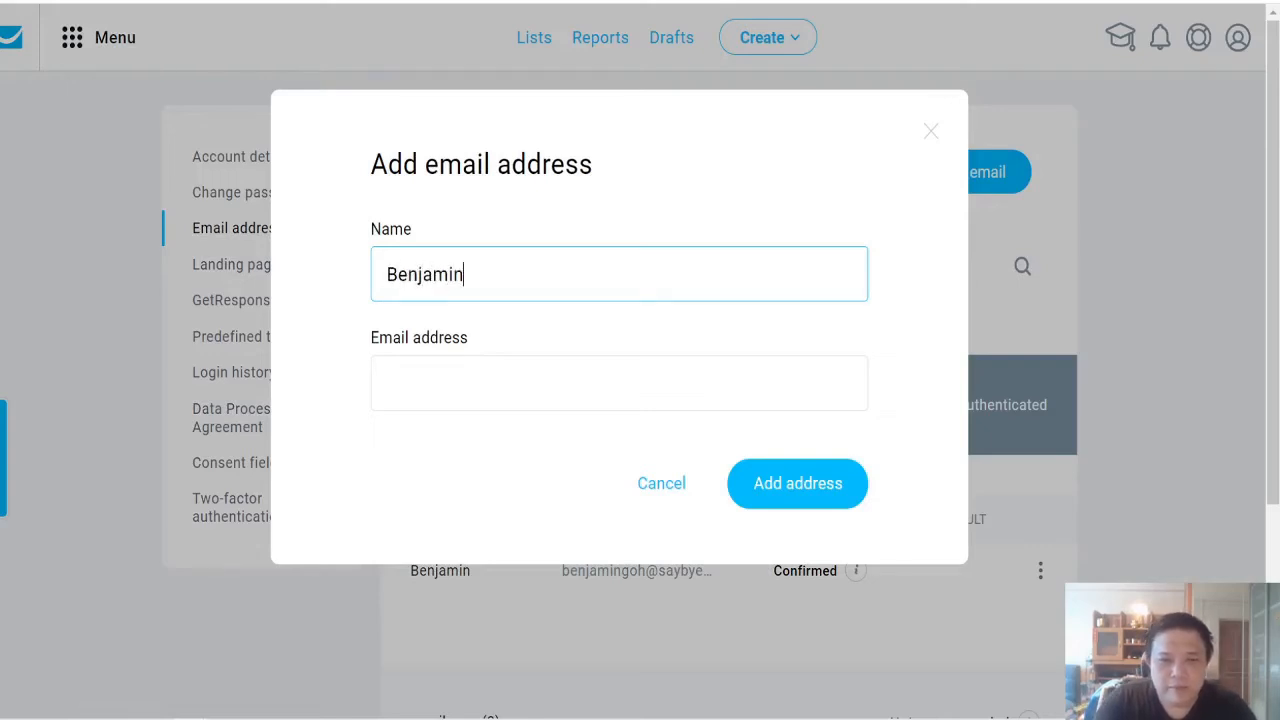
key(Tab)
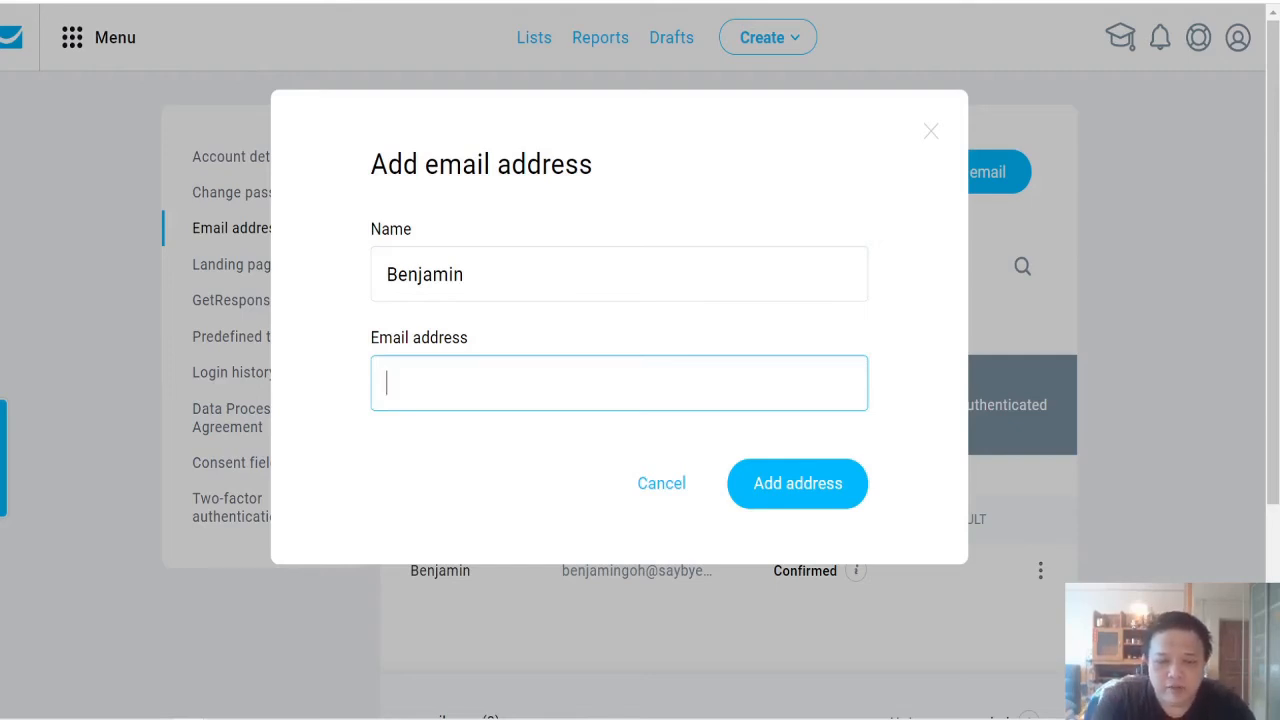
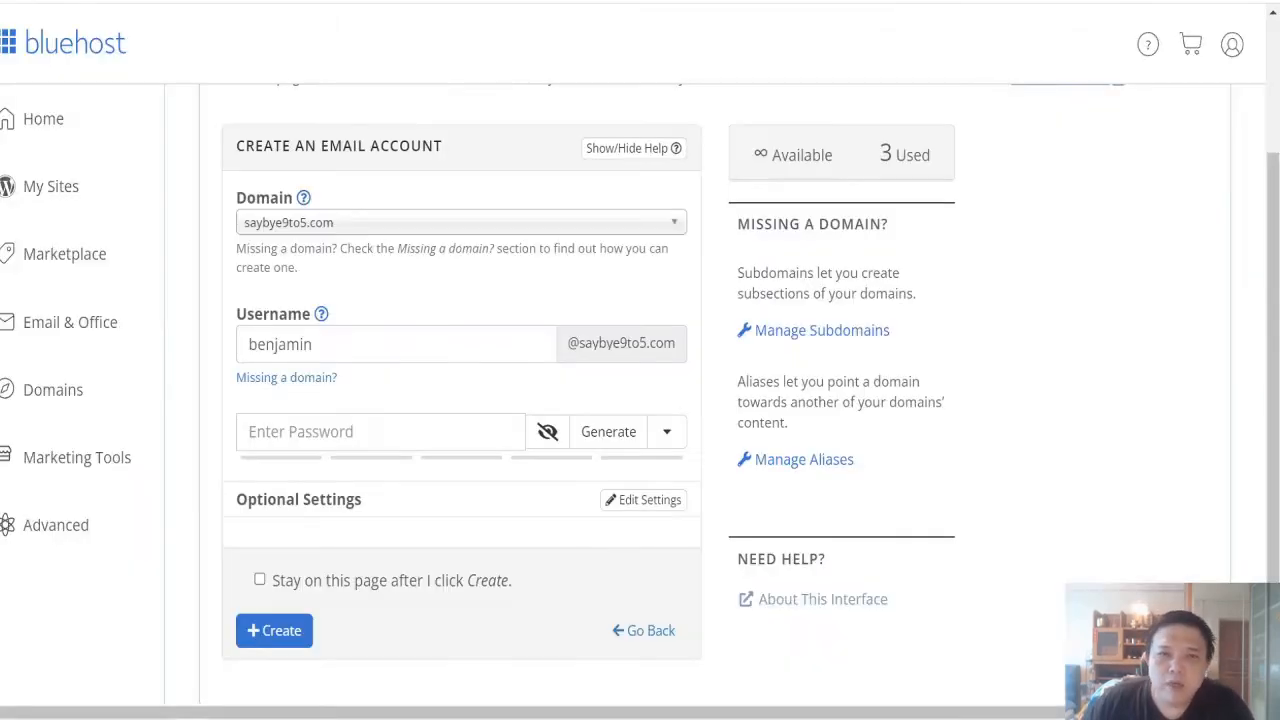
Step: Switch to Bluehost, return to the list of email accounts, and check the email of the first saybye9to5.com account
scroll(400, 204, up, 2)
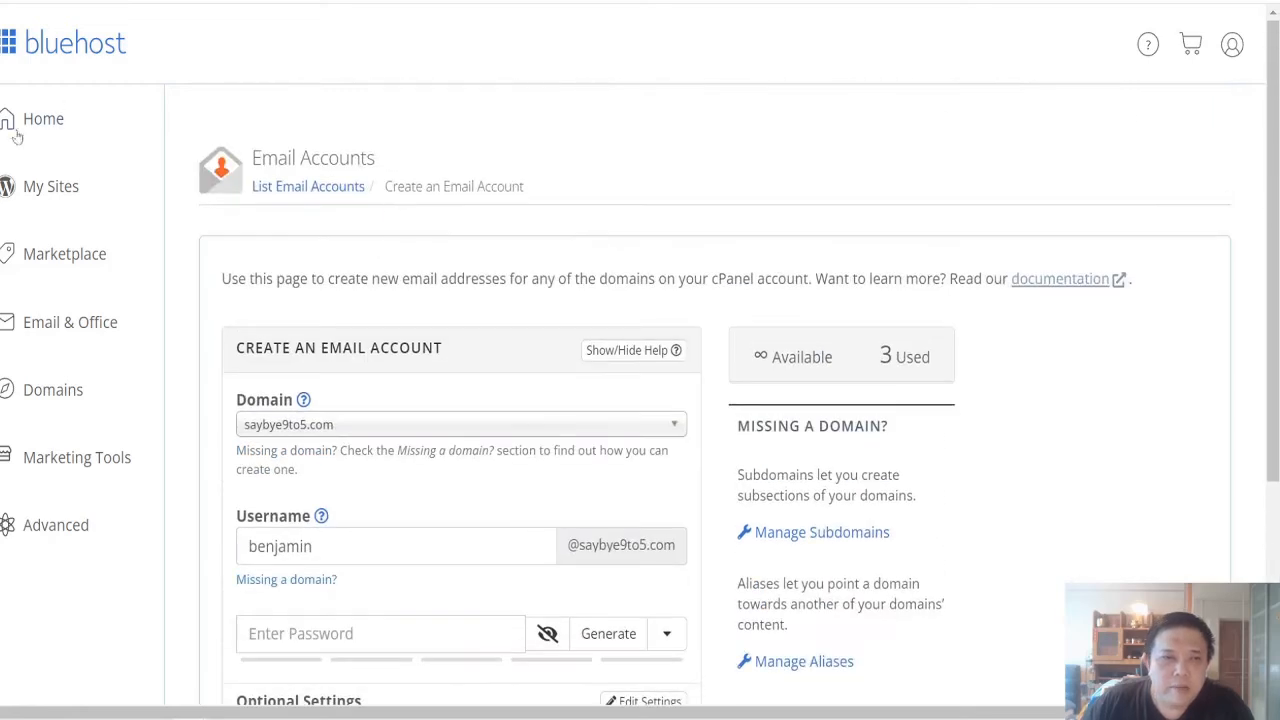
click(300, 189)
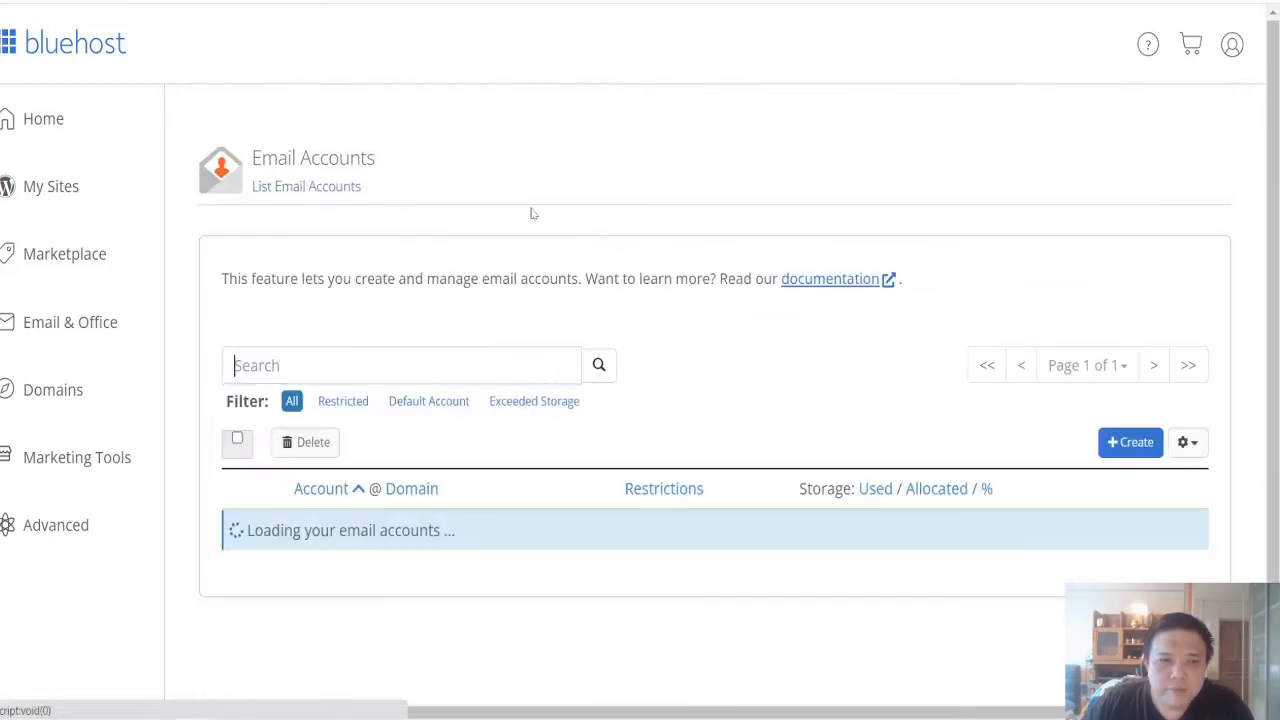
scroll(533, 213, down, 3)
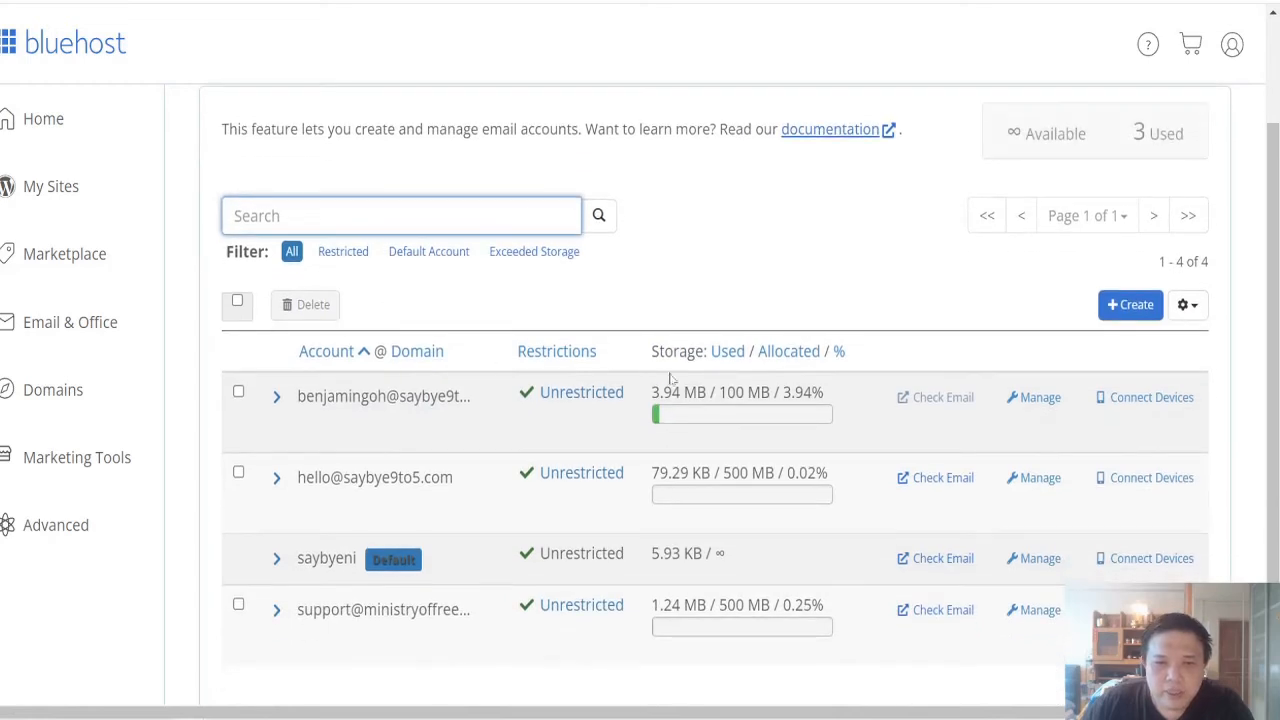
click(932, 401)
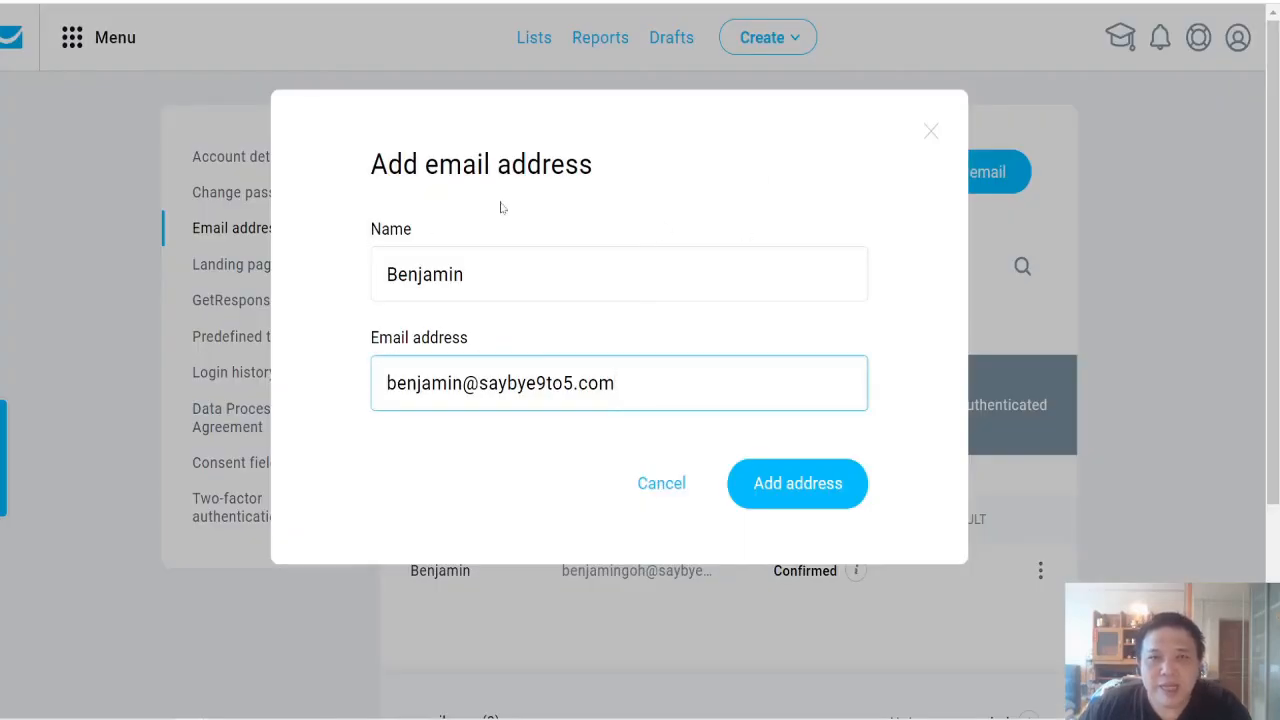
Step: Switch to GetResponse, cancel adding the email address, and start a new newsletter in Email marketing
click(658, 485)
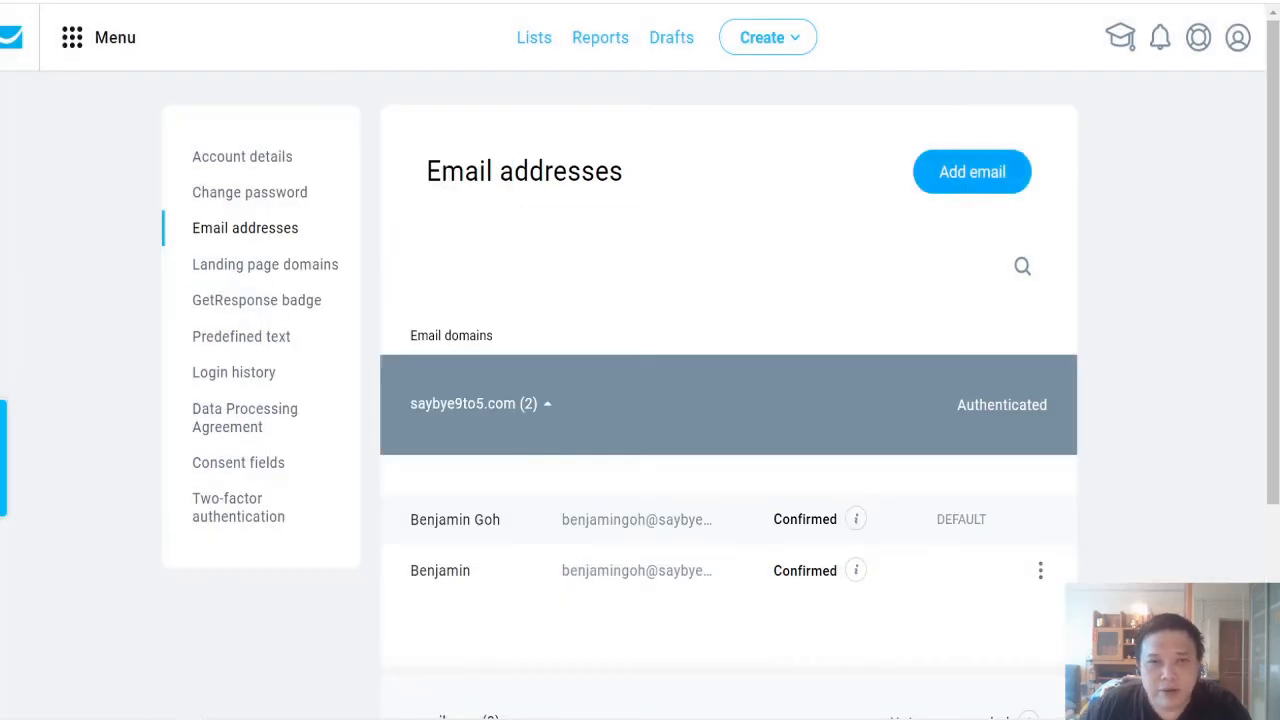
click(72, 37)
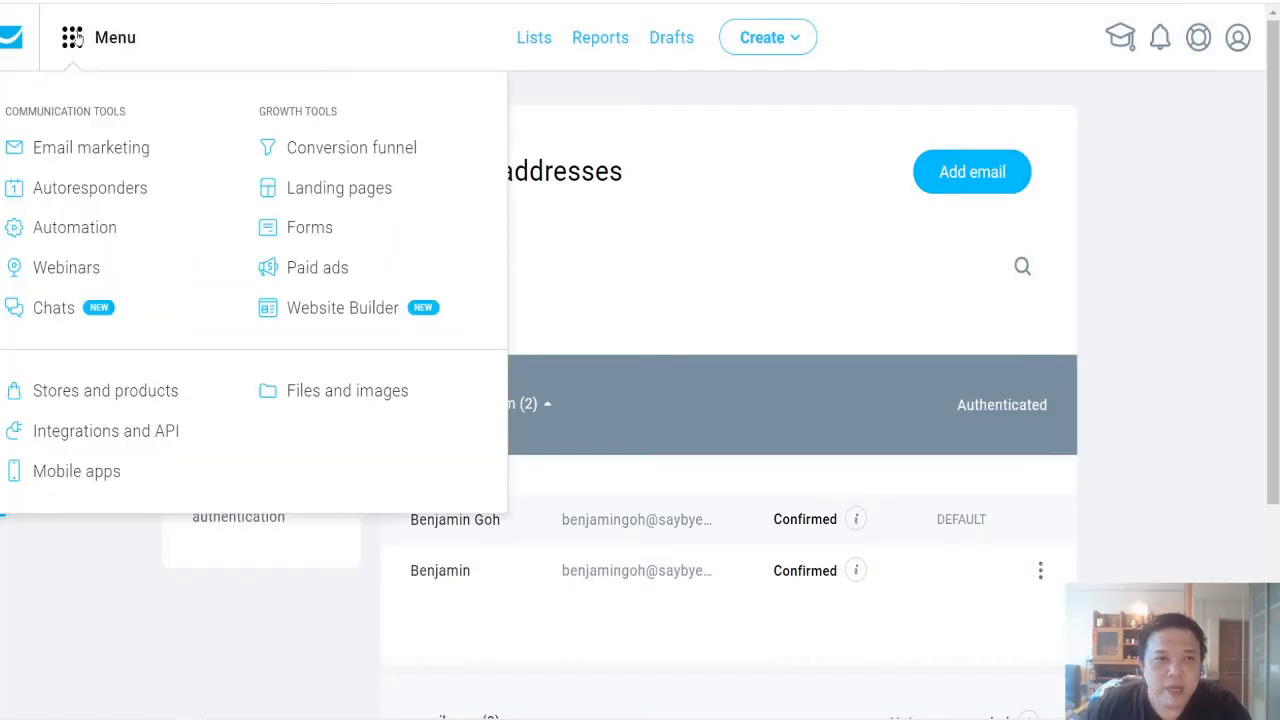
click(76, 152)
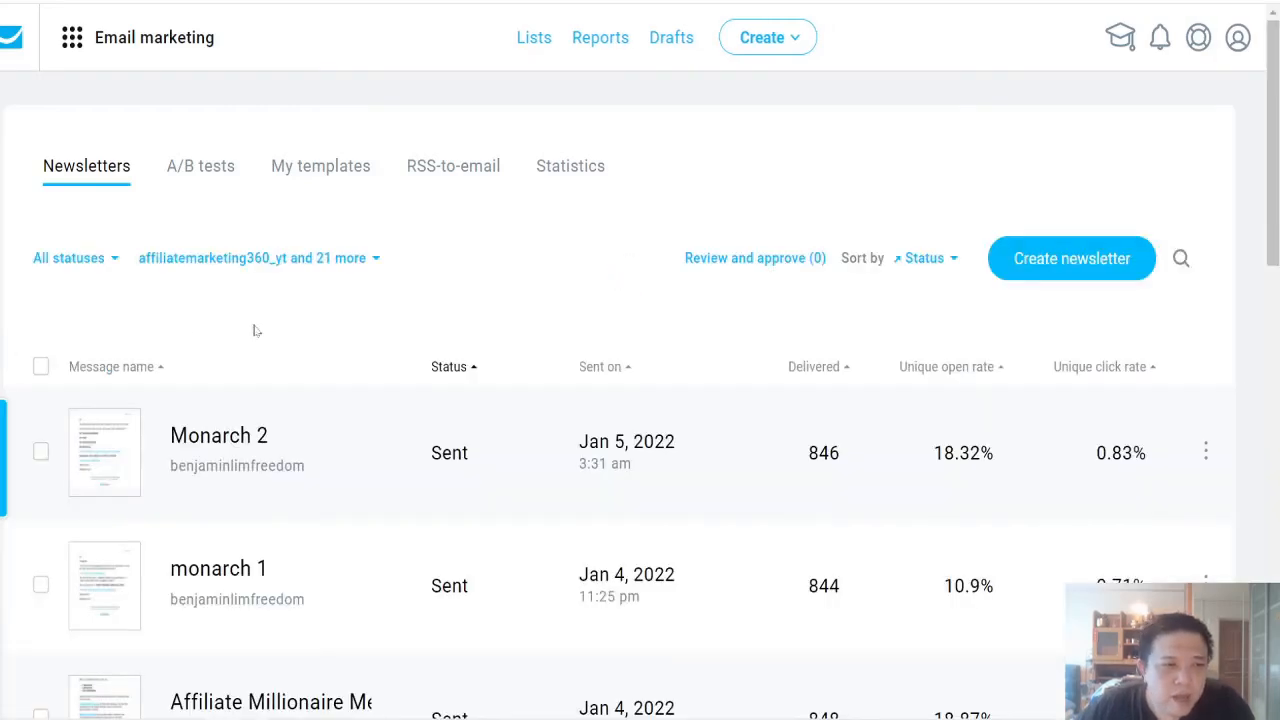
click(1072, 259)
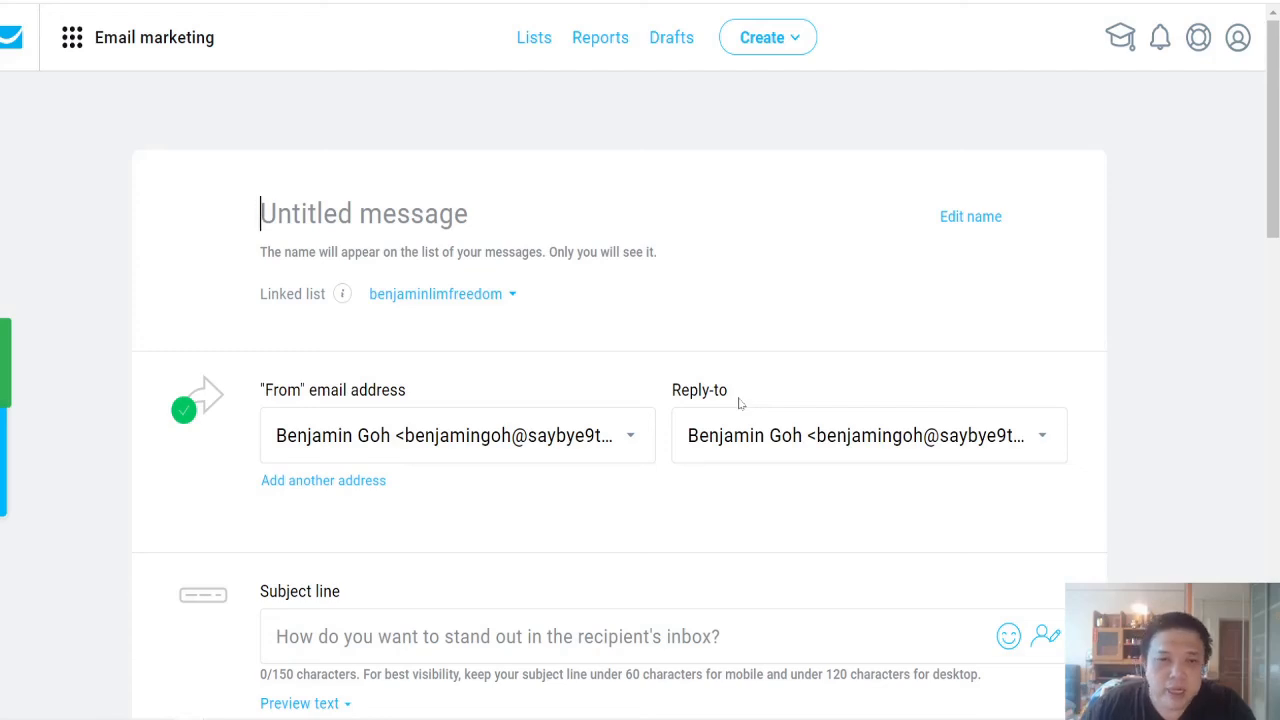
Step: Try the first-name-only saybye9to5.com sender as the newsletter's From address, then restore the full-name sender on that domain
click(640, 441)
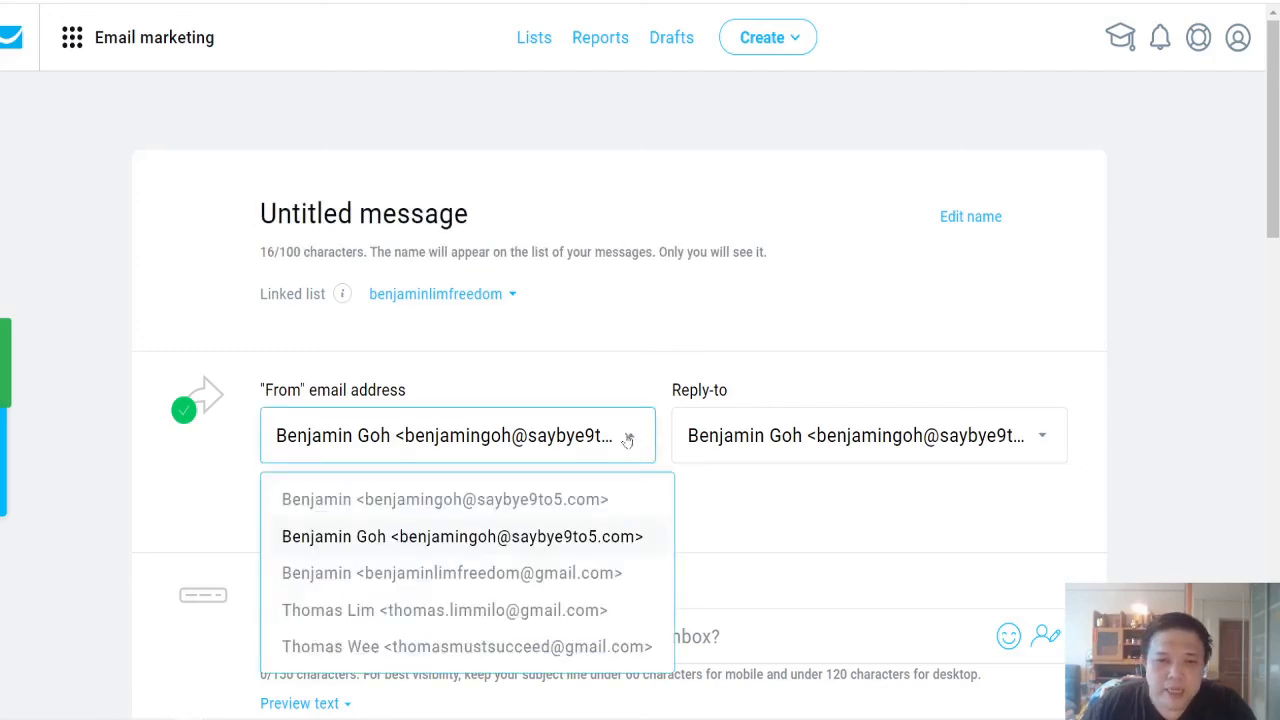
click(464, 500)
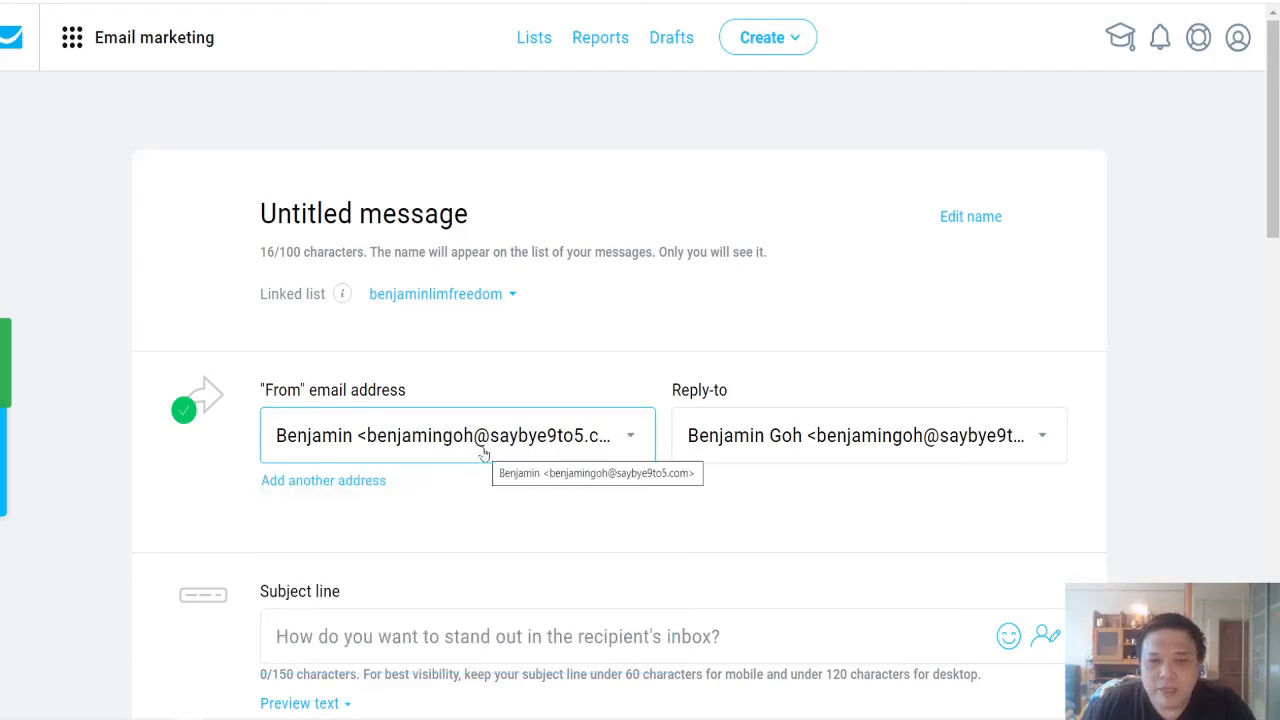
click(517, 451)
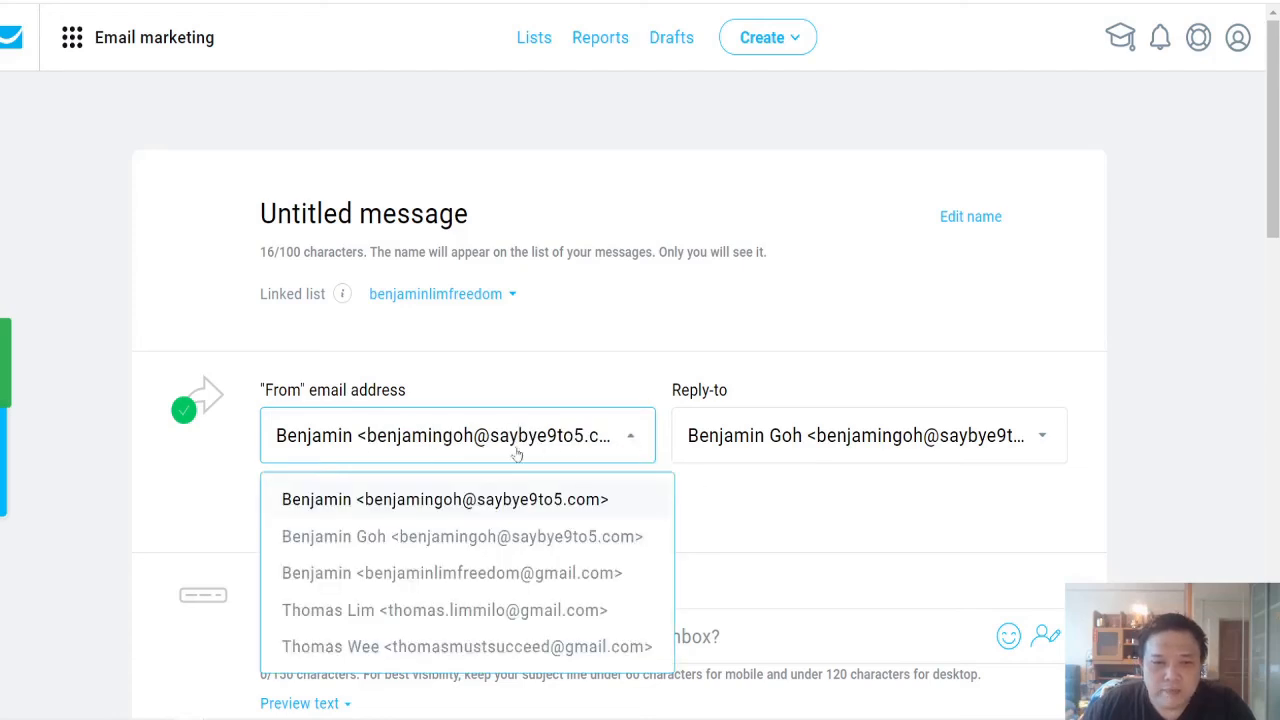
click(480, 537)
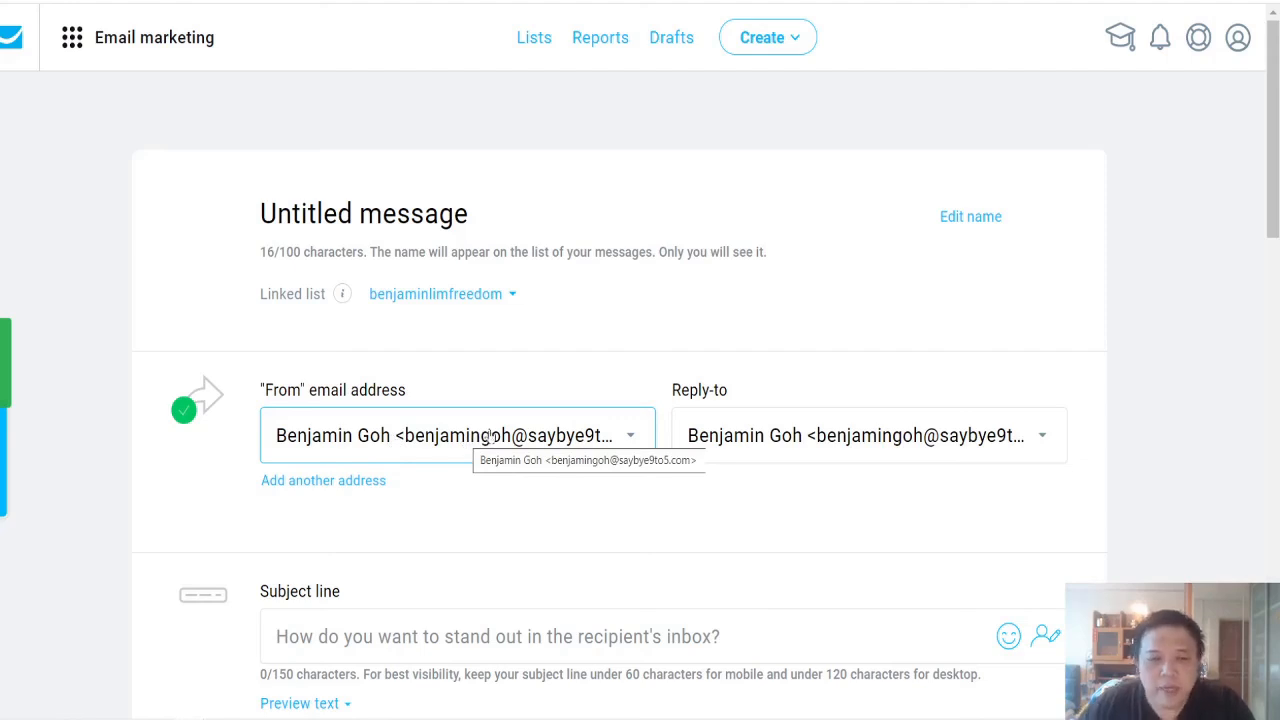
scroll(606, 351, down, 4)
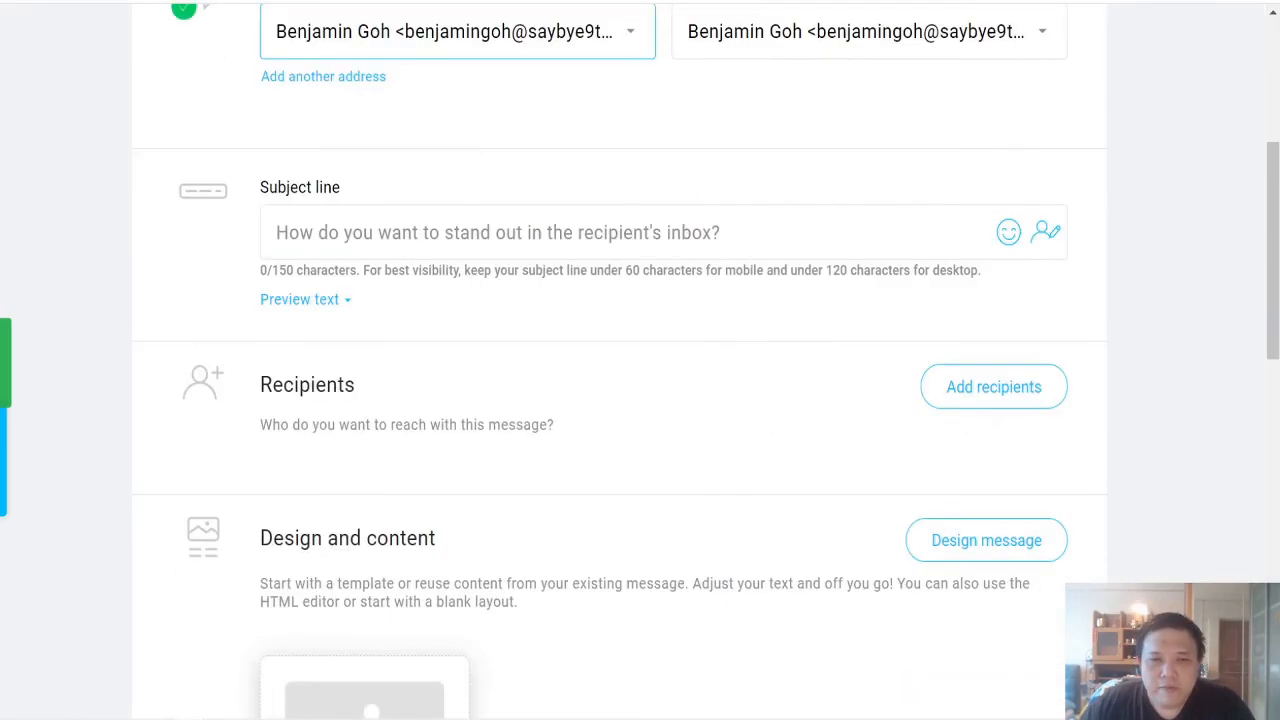
scroll(588, 432, down, 2)
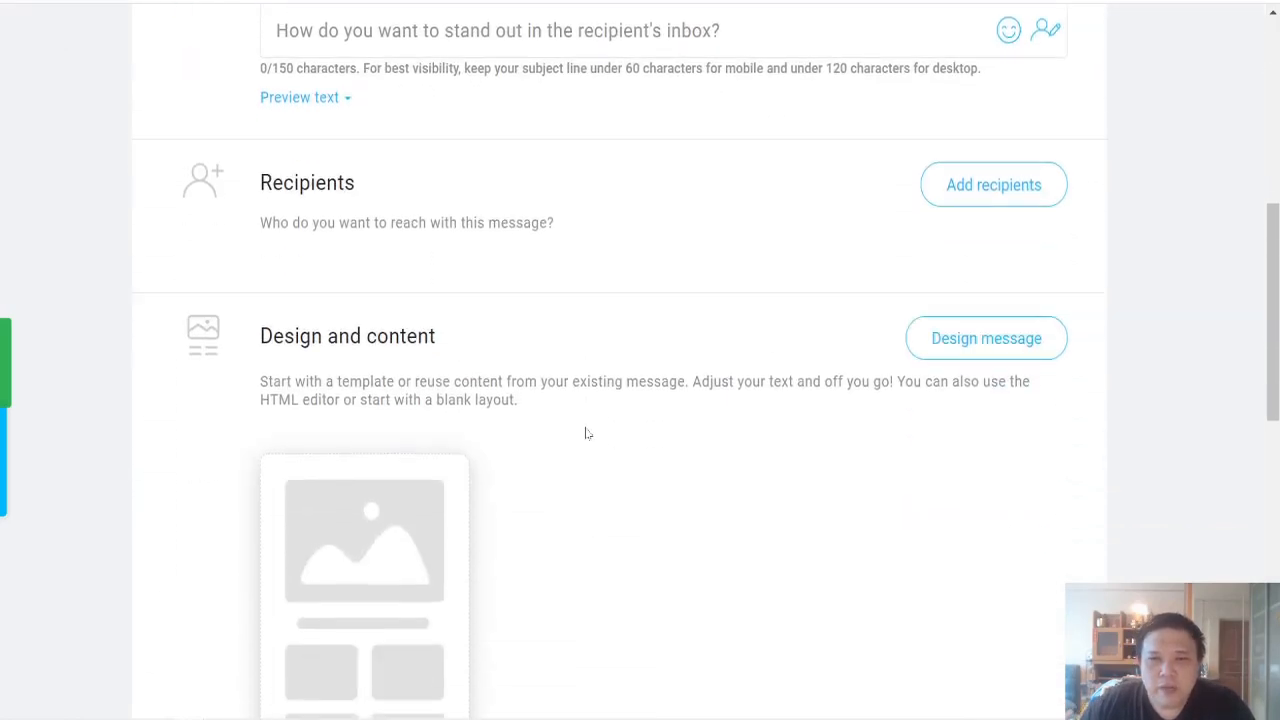
scroll(588, 432, up, 6)
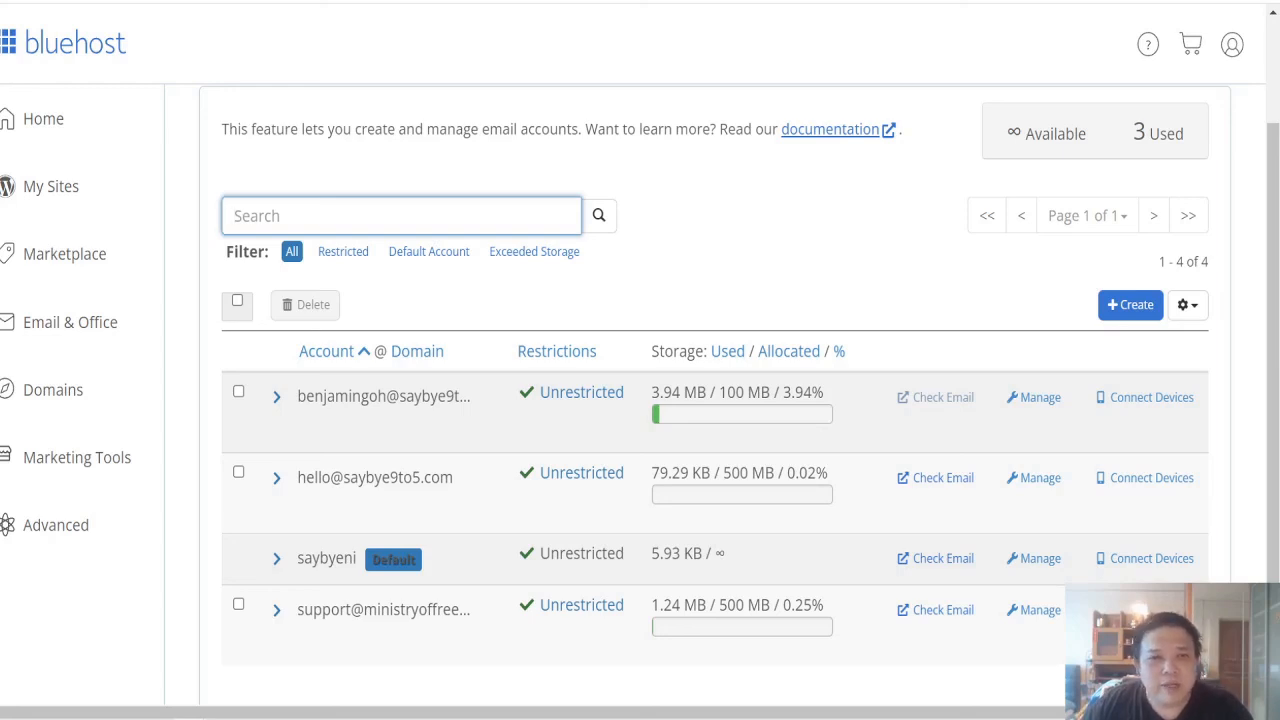
Step: Switch to Bluehost, check the email of the first saybye9to5.com account, and open its Roundcube inbox
click(948, 414)
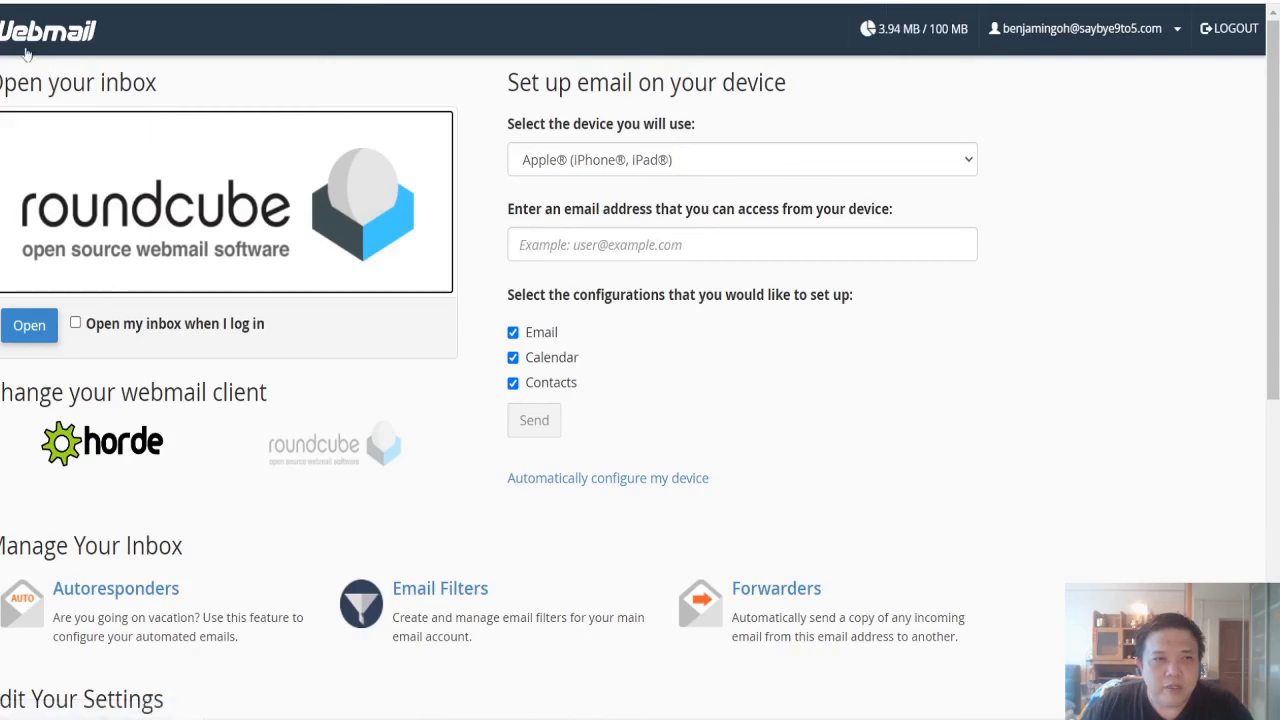
click(29, 325)
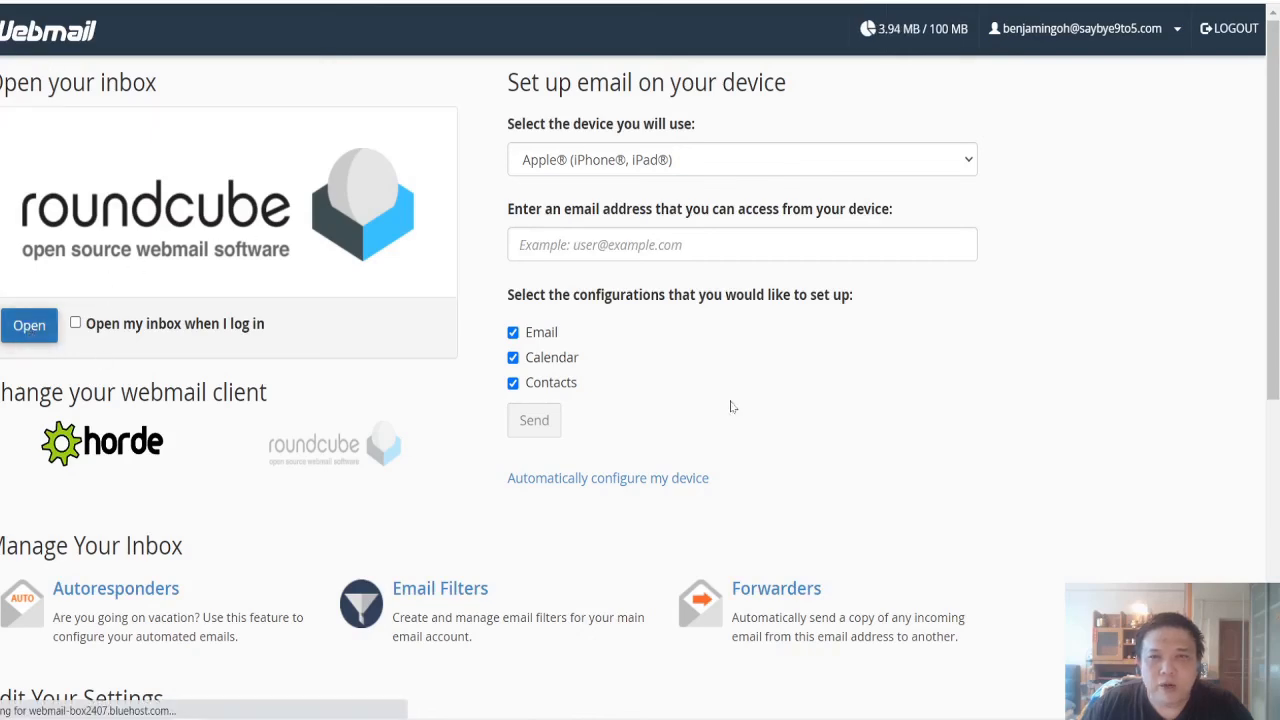